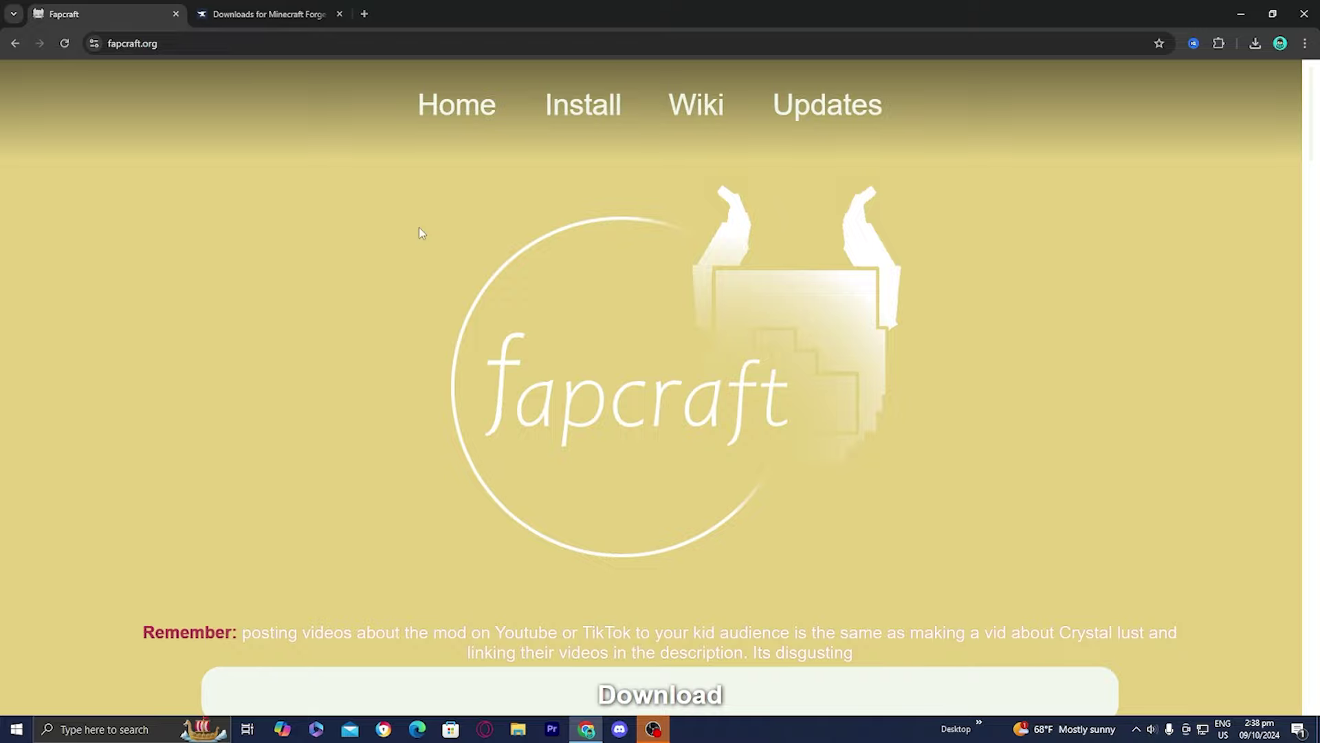
# - Select the full fapcraft.org address in the address bar, then return to the page
pyautogui.click(113, 43)
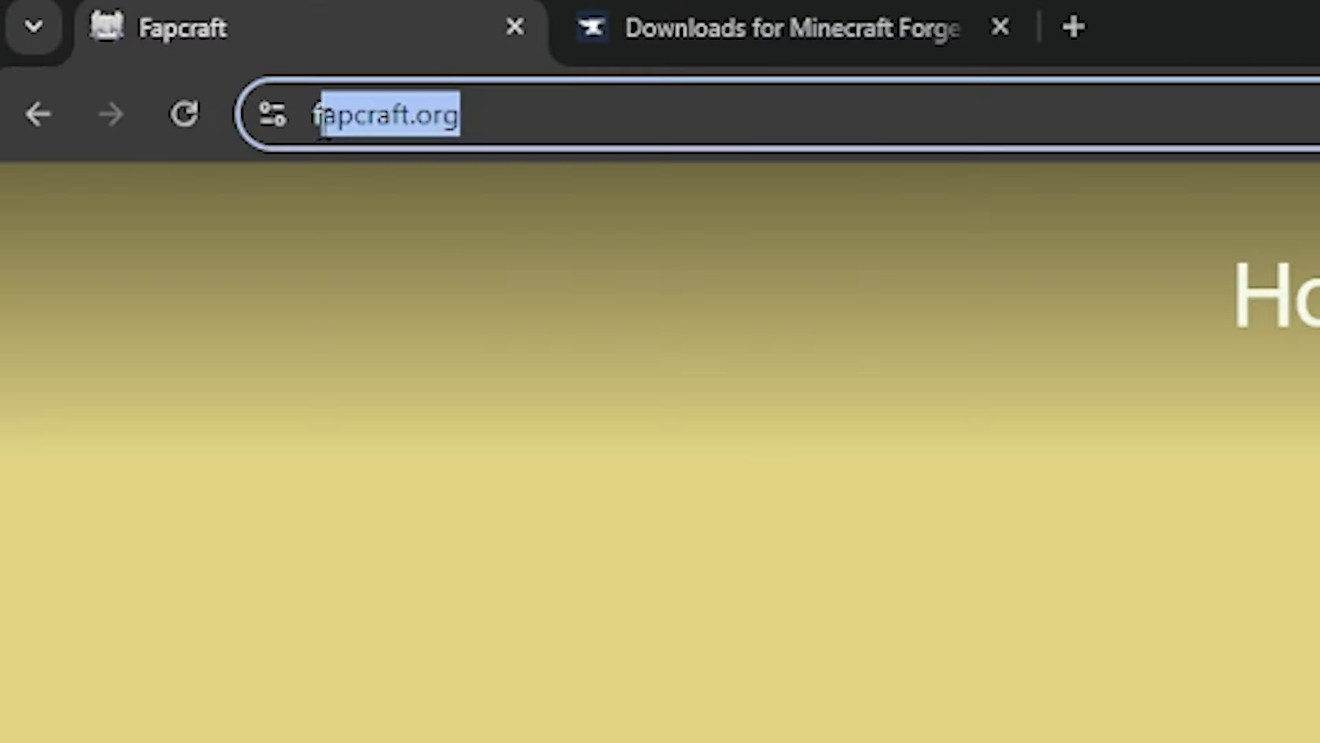
pyautogui.moveTo(324, 129); pyautogui.dragTo(278, 134)
pyautogui.click(364, 417)
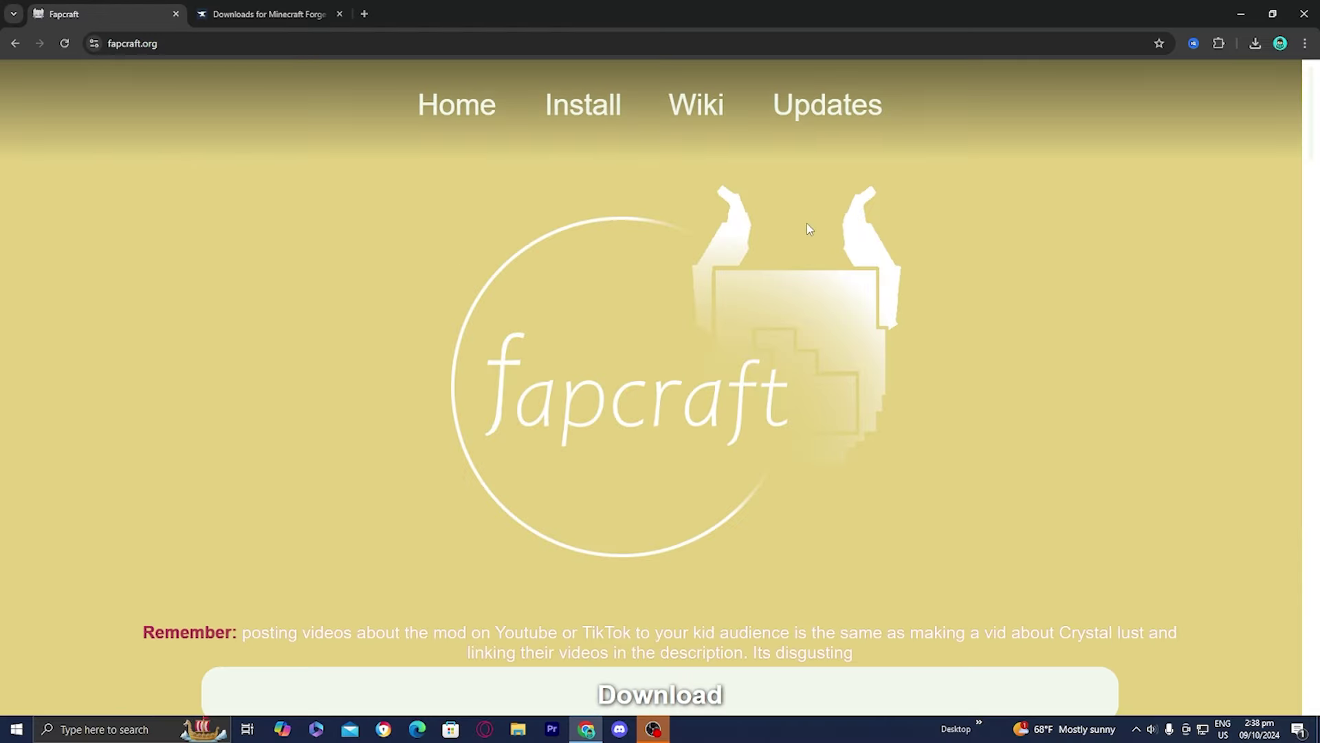
# - Download the Fapcraft 1.12.2 v1.1.jar mod, keeping it despite the unverified-file warning
pyautogui.scroll(-1, 654, 528)
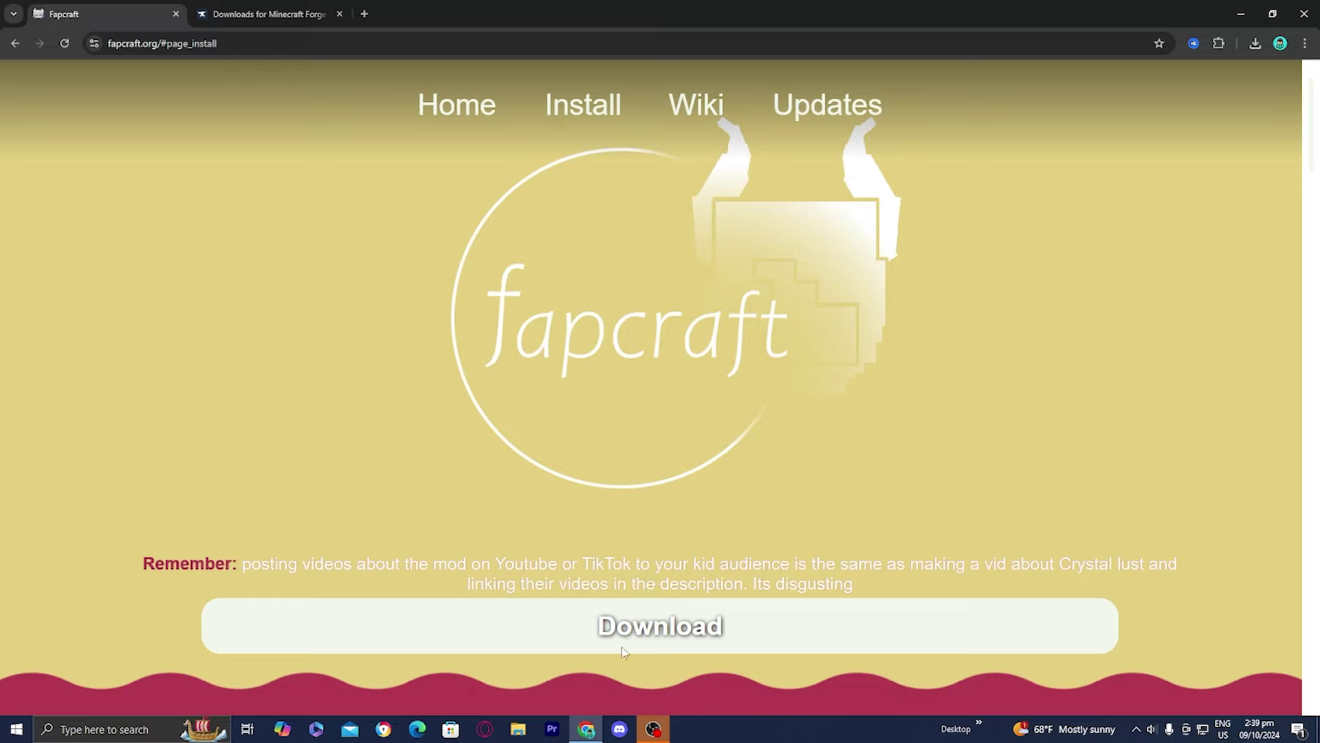
pyautogui.click(649, 633)
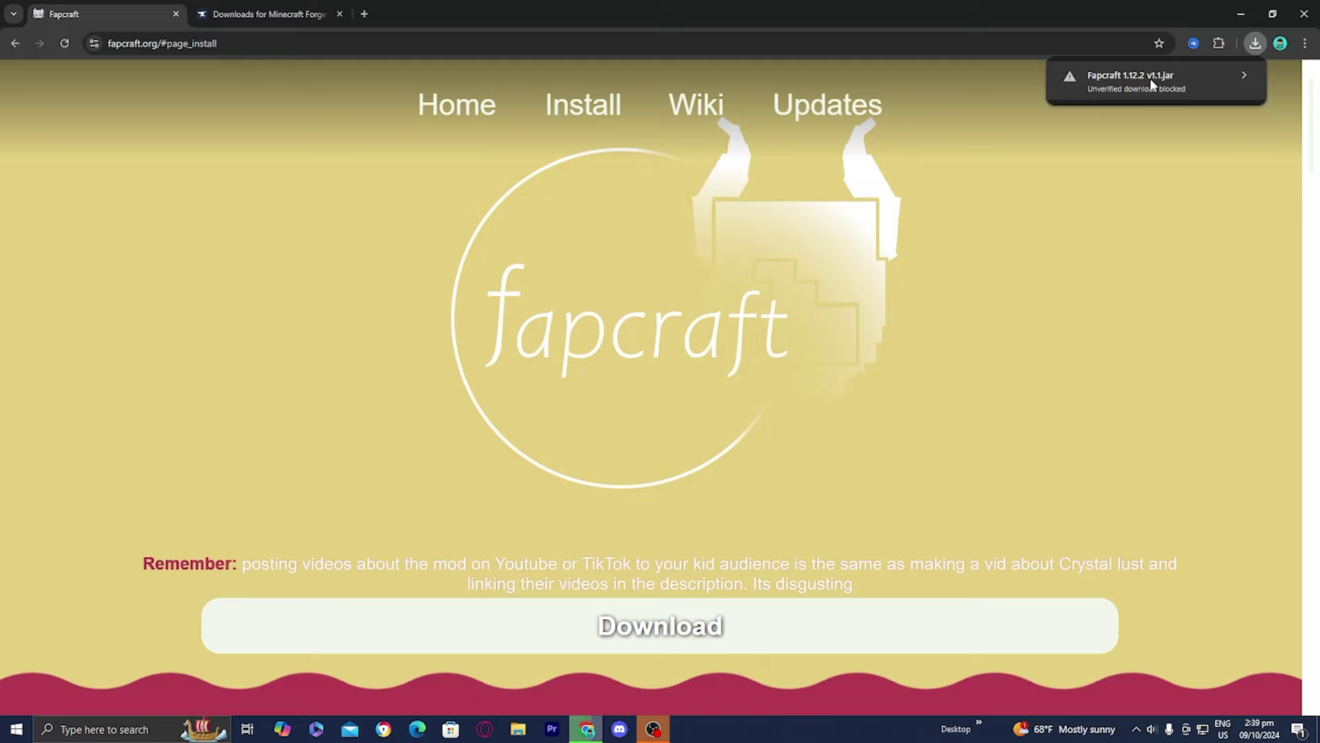
pyautogui.click(1151, 83)
pyautogui.click(1180, 159)
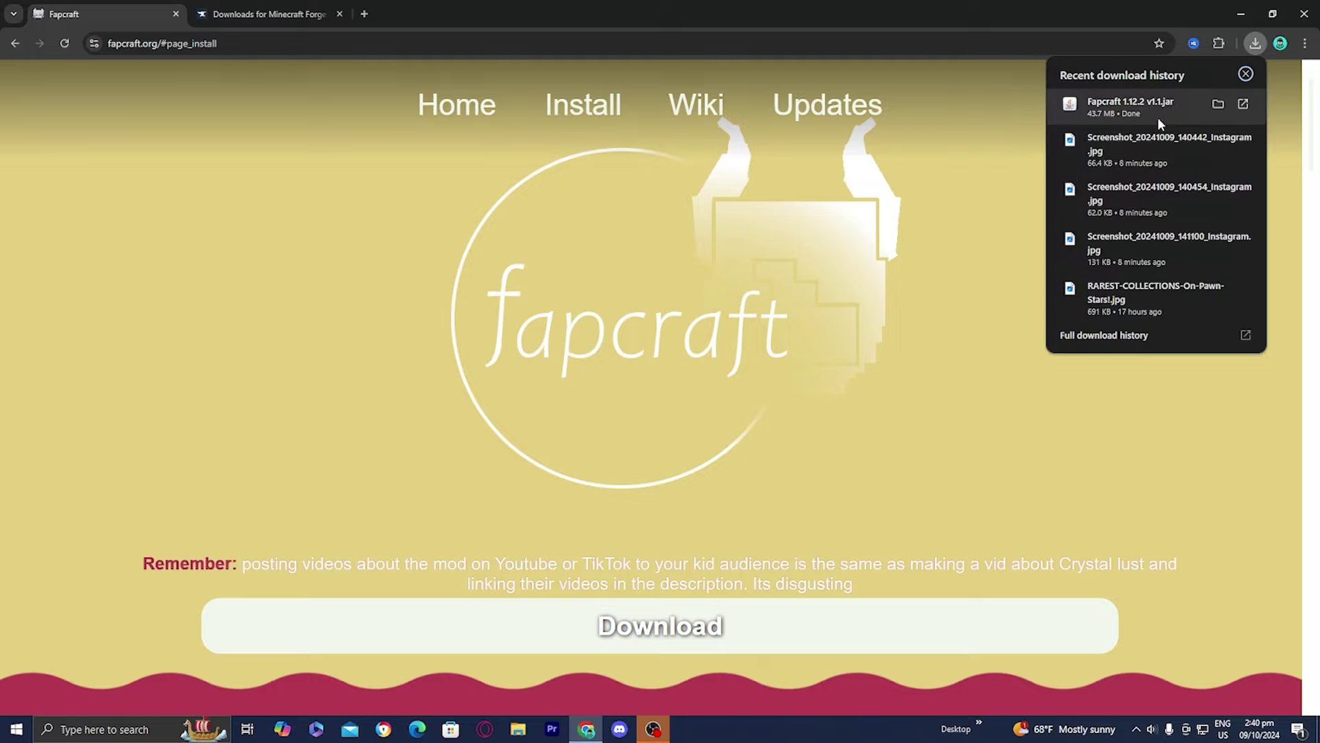
# - Shrink Chrome and drag the Fapcraft jar from the download history onto the desktop
pyautogui.moveTo(1132, 27); pyautogui.dragTo(1113, 362)
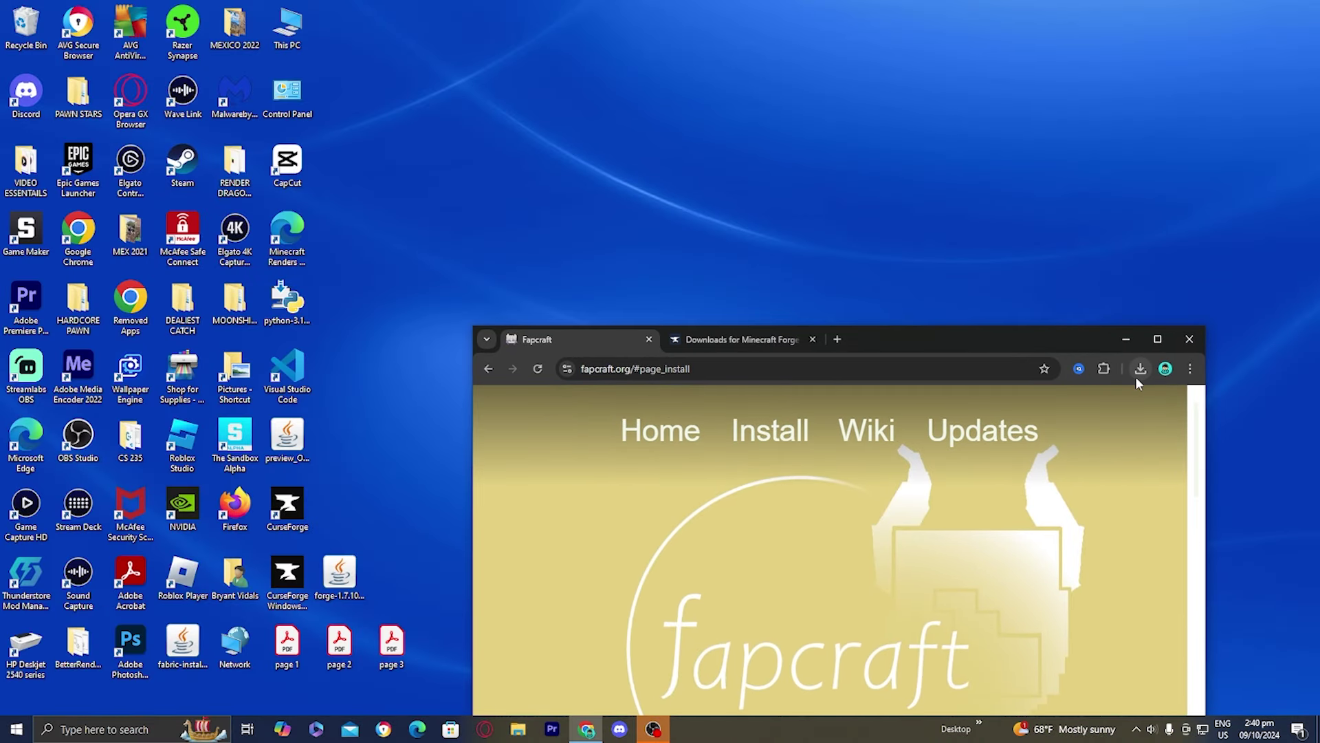
pyautogui.click(1138, 373)
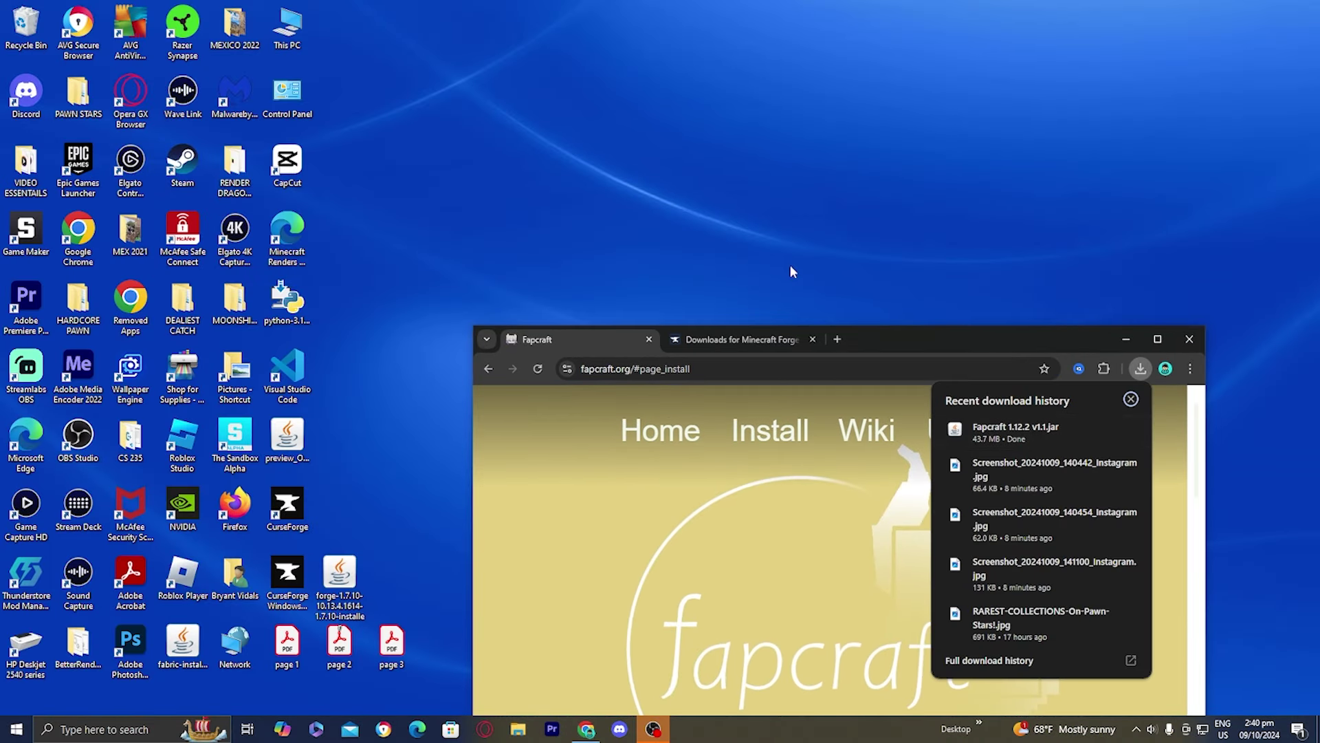
pyautogui.moveTo(809, 233); pyautogui.dragTo(746, 251)
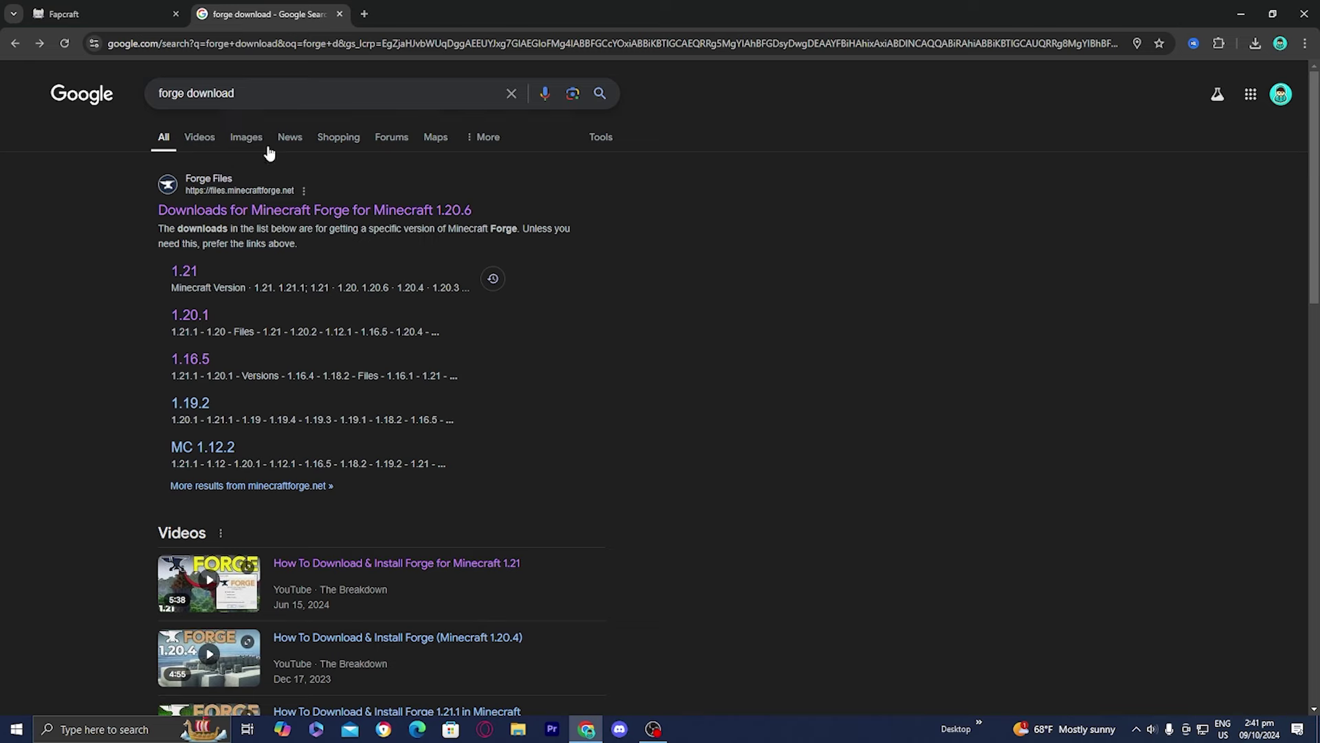
# - Go to the Minecraft Forge downloads site and choose version 1.12.2 under 1.12
pyautogui.click(223, 208)
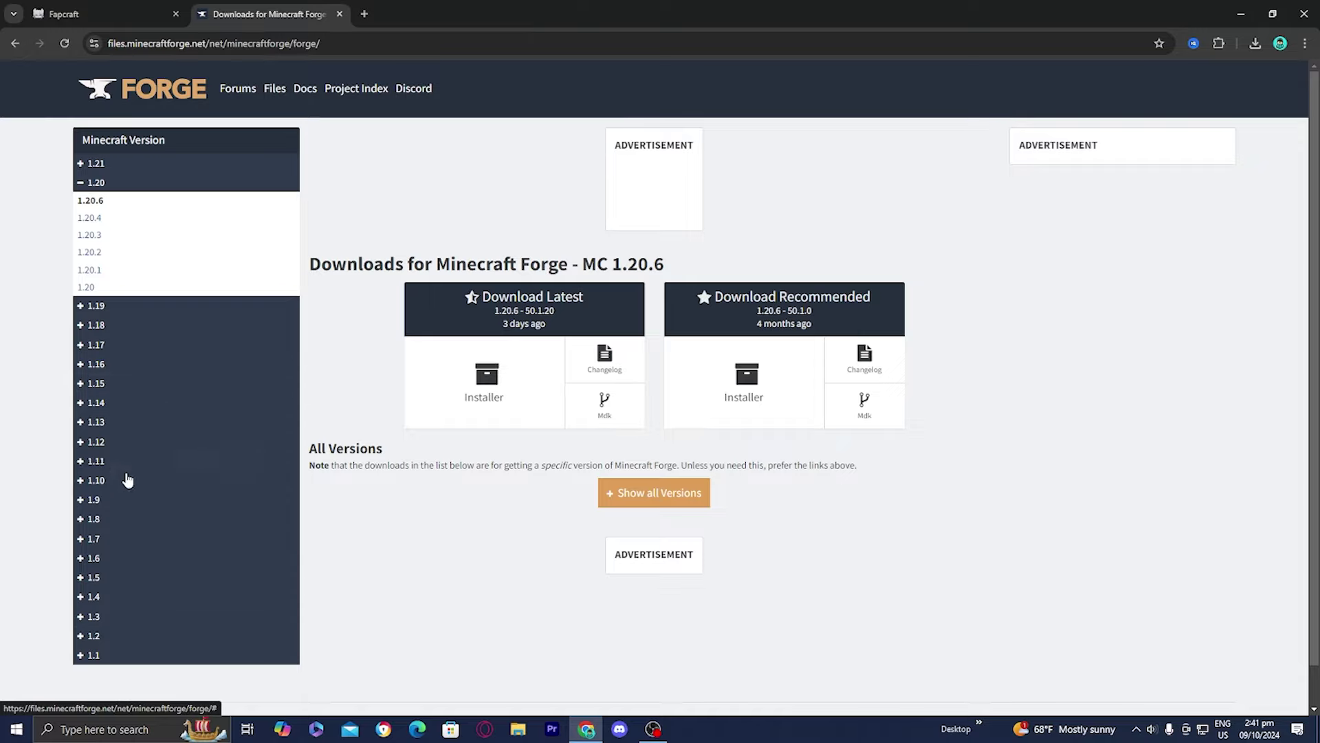
pyautogui.click(131, 443)
pyautogui.click(97, 459)
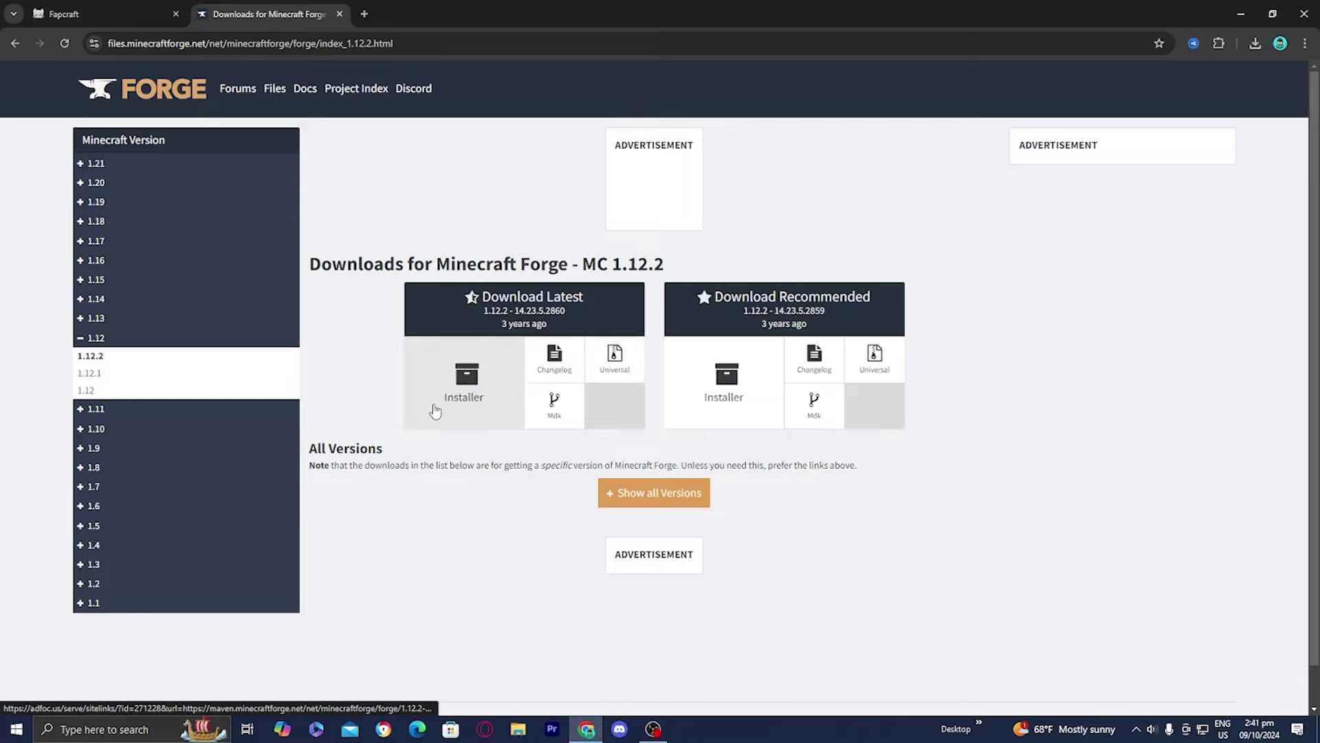
# - Download the latest Forge 1.12.2-14.23.5.2860 installer, skipping the ad, and drag it onto the desktop
pyautogui.click(437, 393)
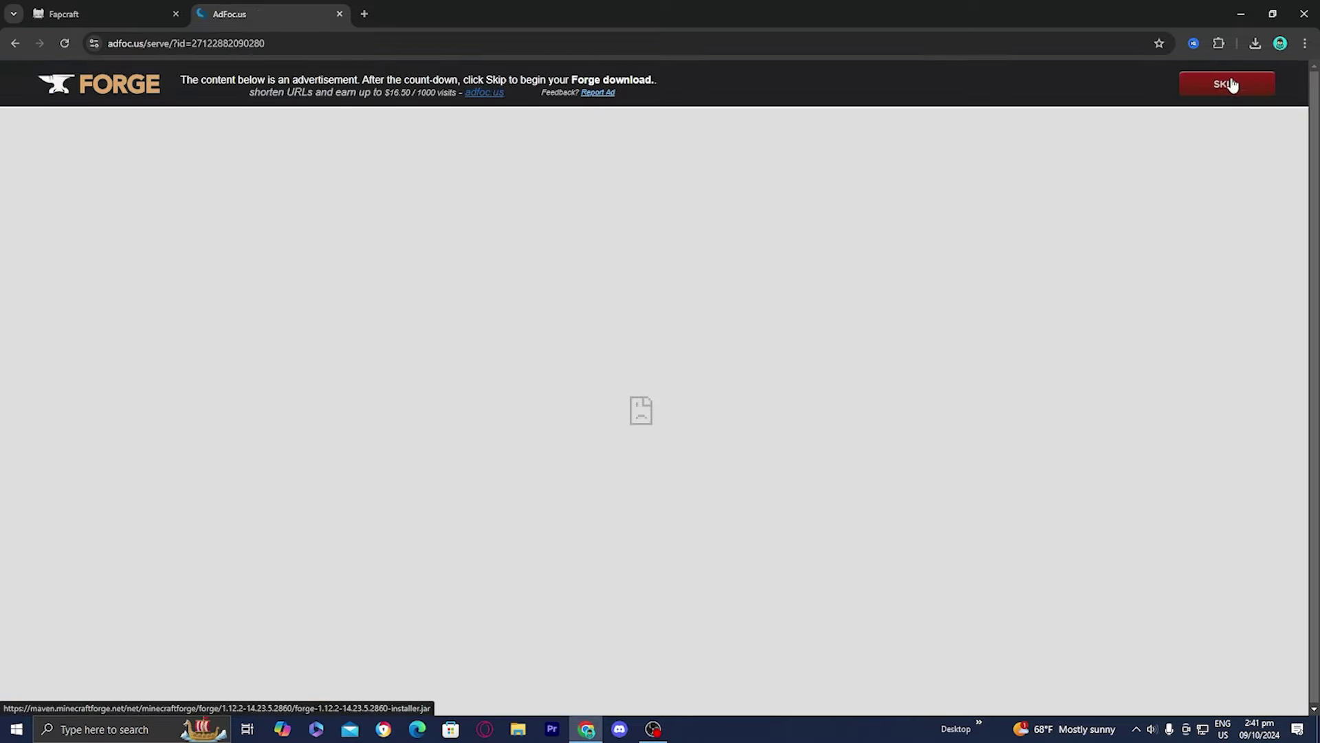
pyautogui.click(1206, 86)
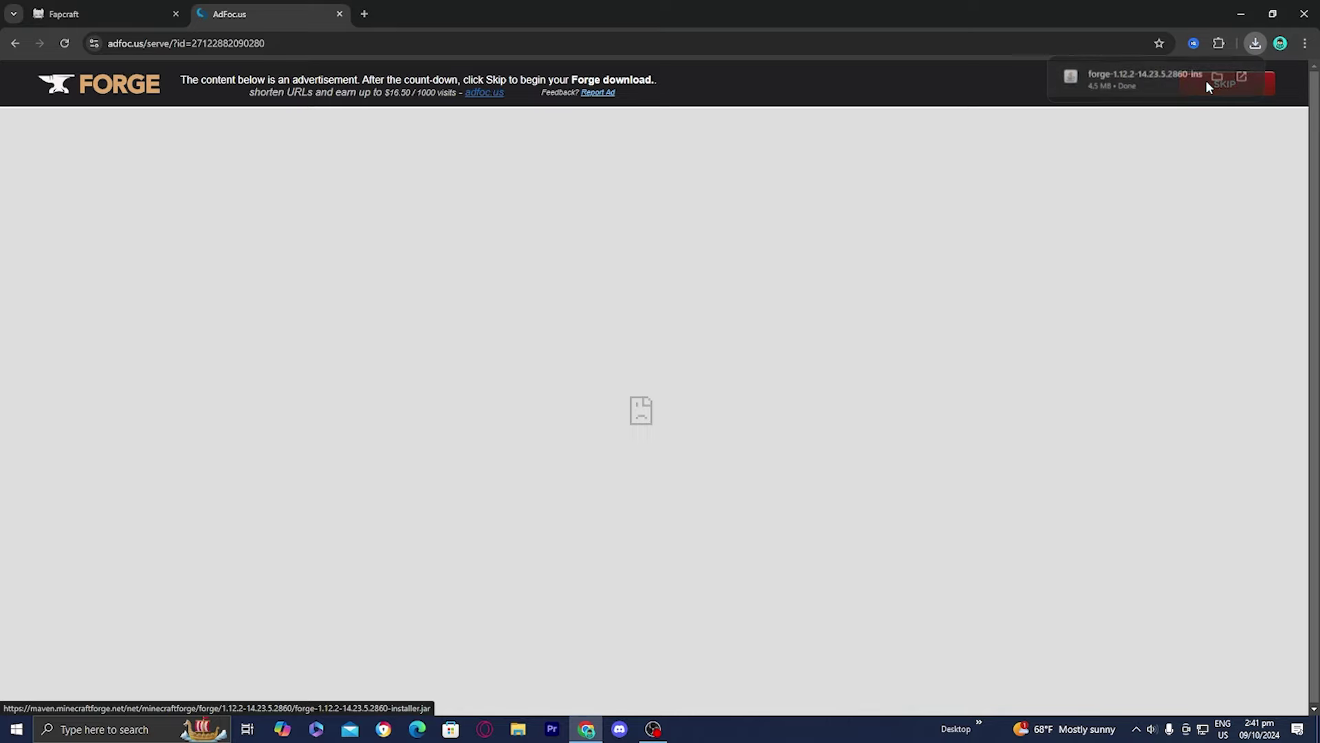
pyautogui.moveTo(1169, 14); pyautogui.dragTo(1022, 312)
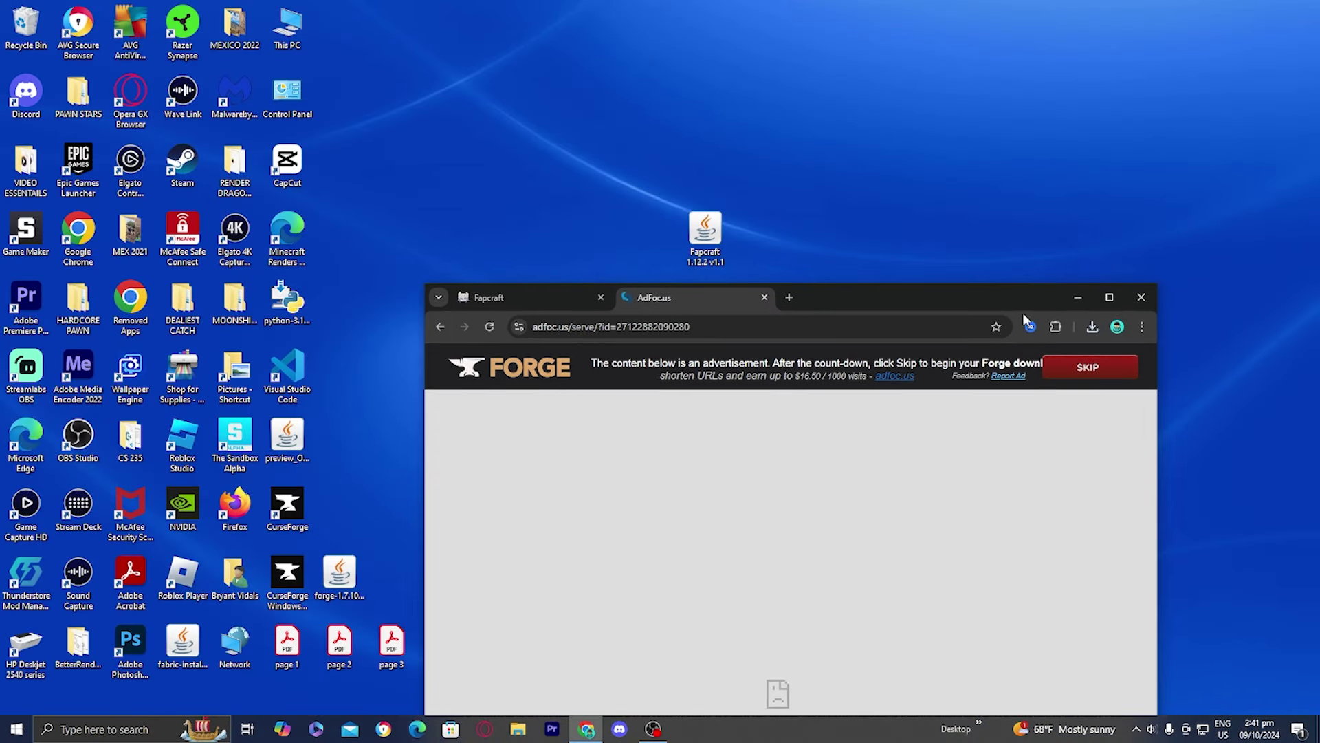
pyautogui.click(1092, 327)
pyautogui.moveTo(1008, 390); pyautogui.dragTo(622, 237)
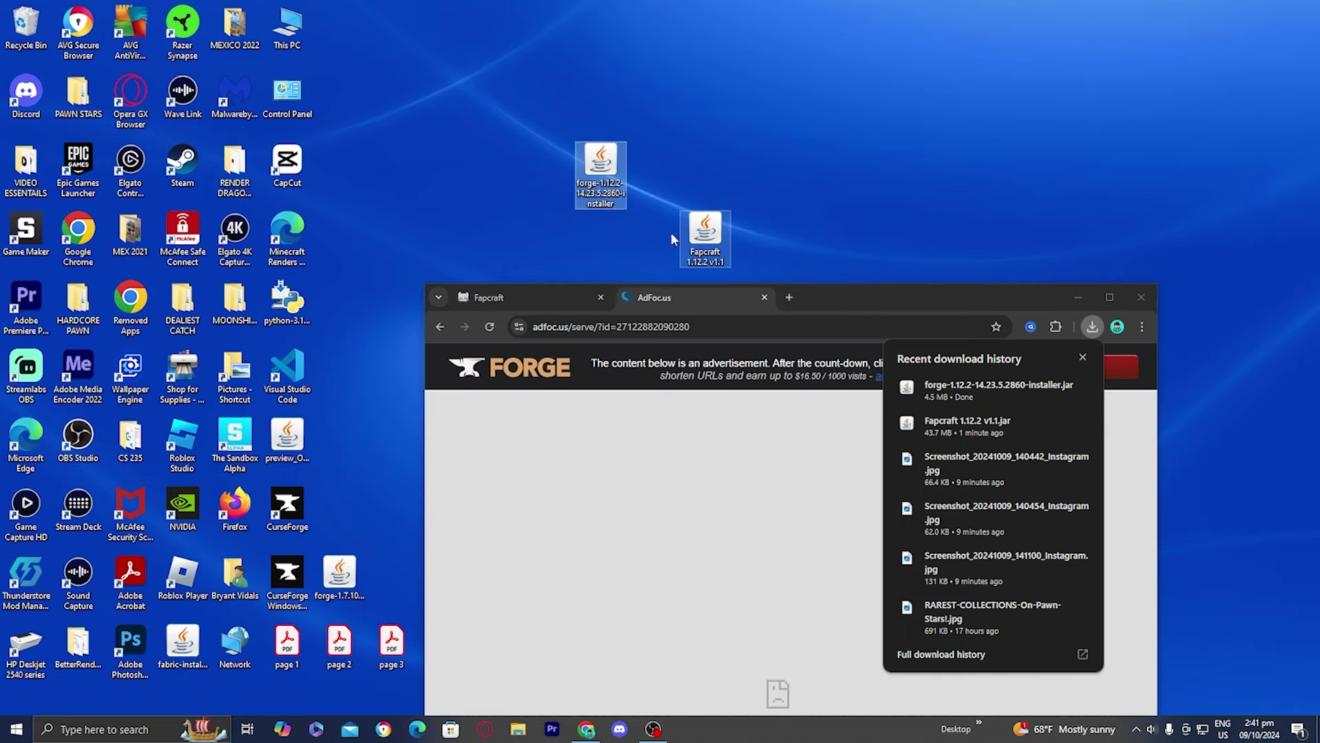
pyautogui.click(1078, 297)
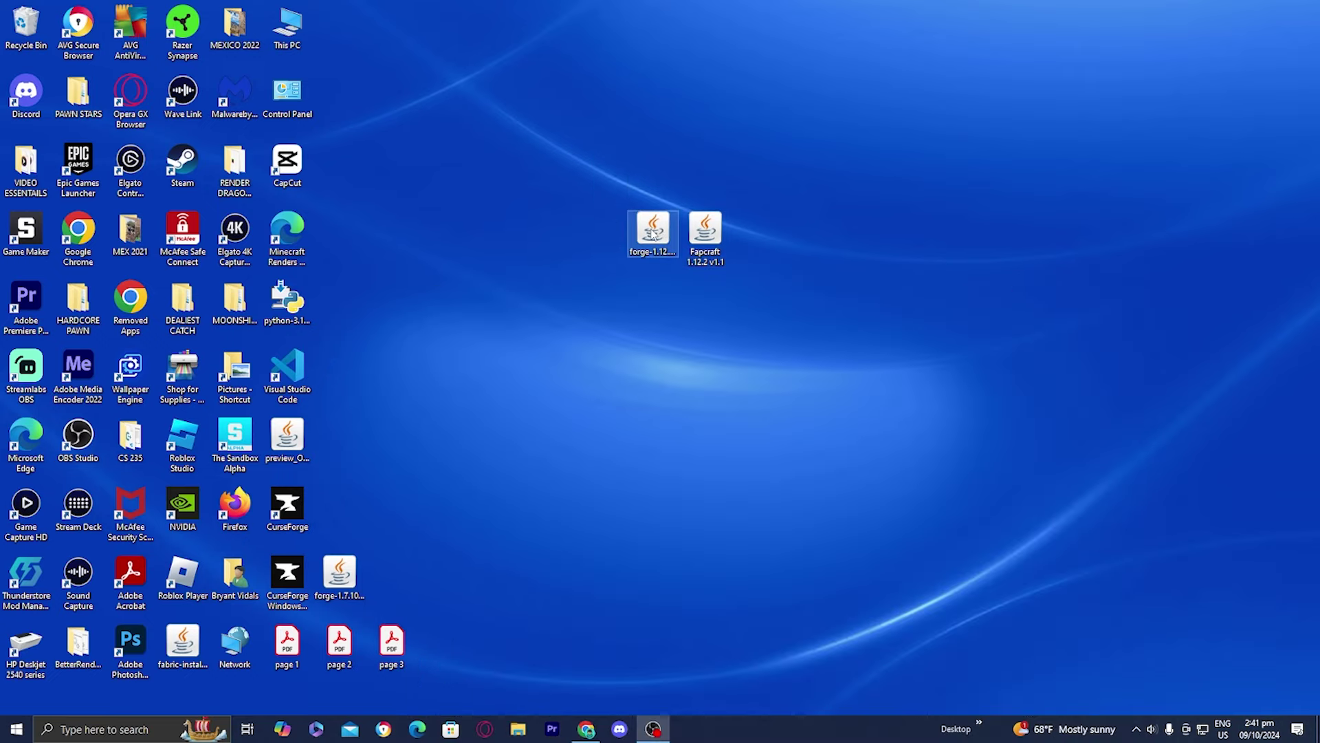
# - Check which apps the Forge installer jar's Open with menu offers
pyautogui.rightClick(652, 234)
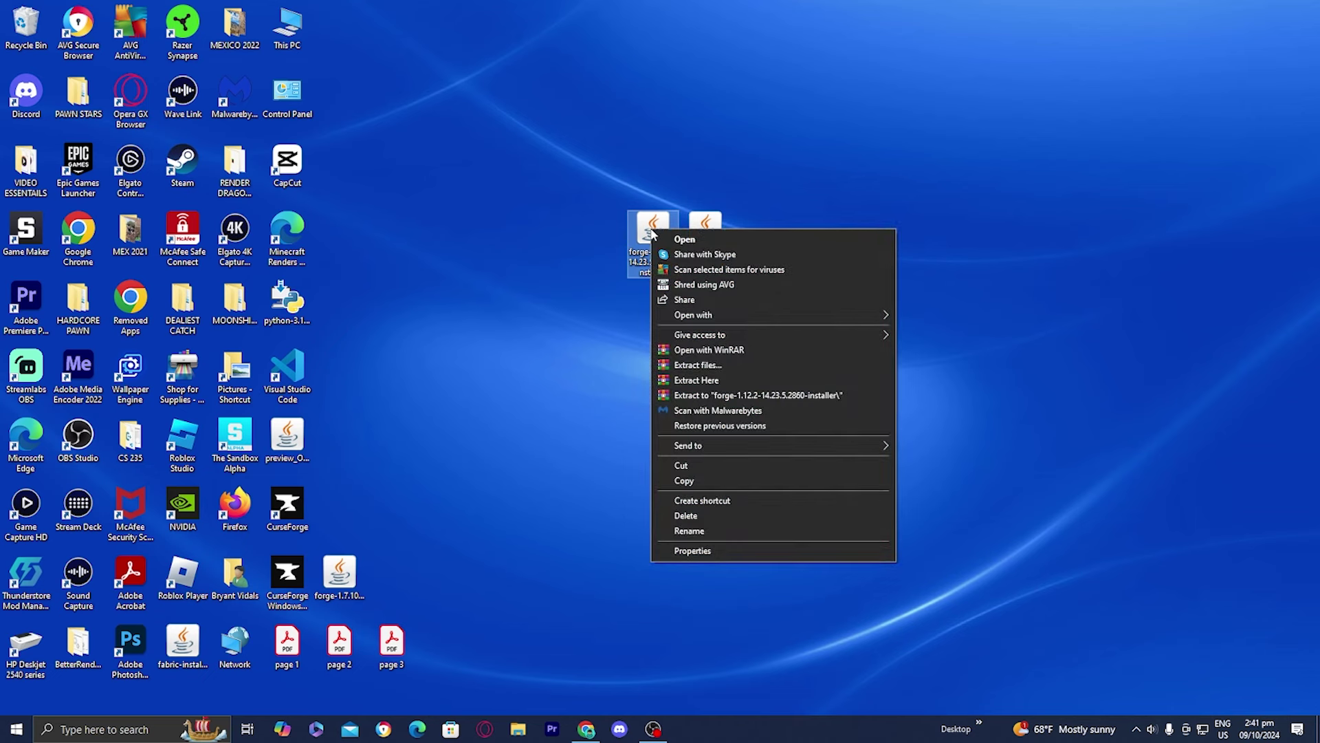
pyautogui.moveTo(746, 318)
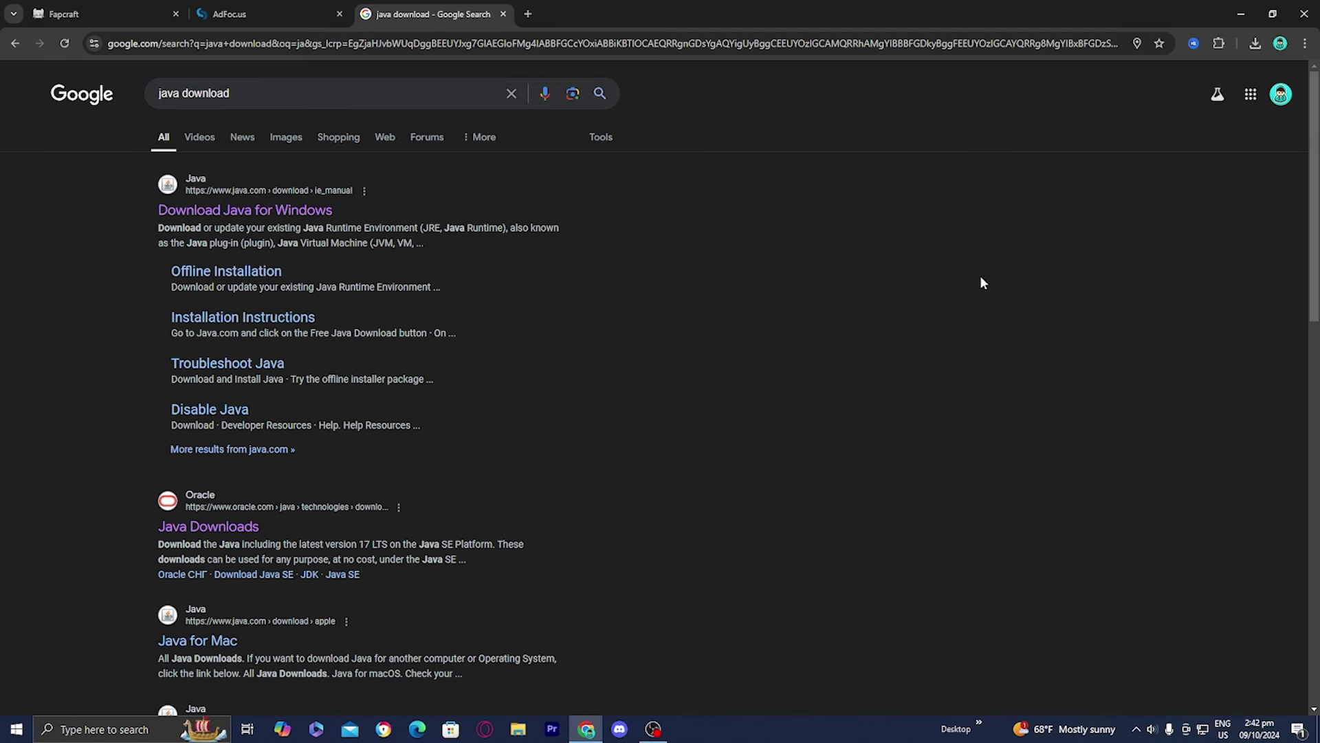
# - Show the JDK 21 Windows downloads on Oracle's Java Downloads page, then minimize Chrome
pyautogui.click(198, 528)
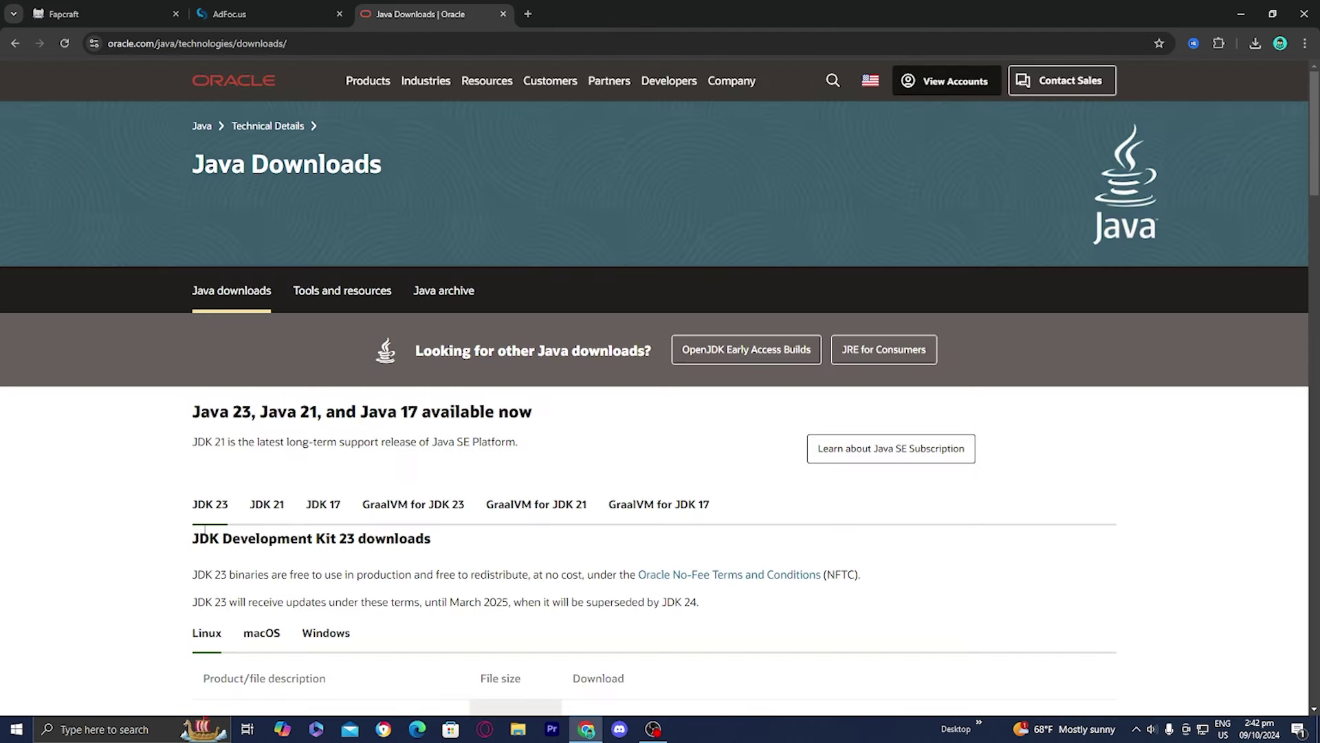
pyautogui.scroll(-3, 569, 574)
pyautogui.scroll(-1, 569, 575)
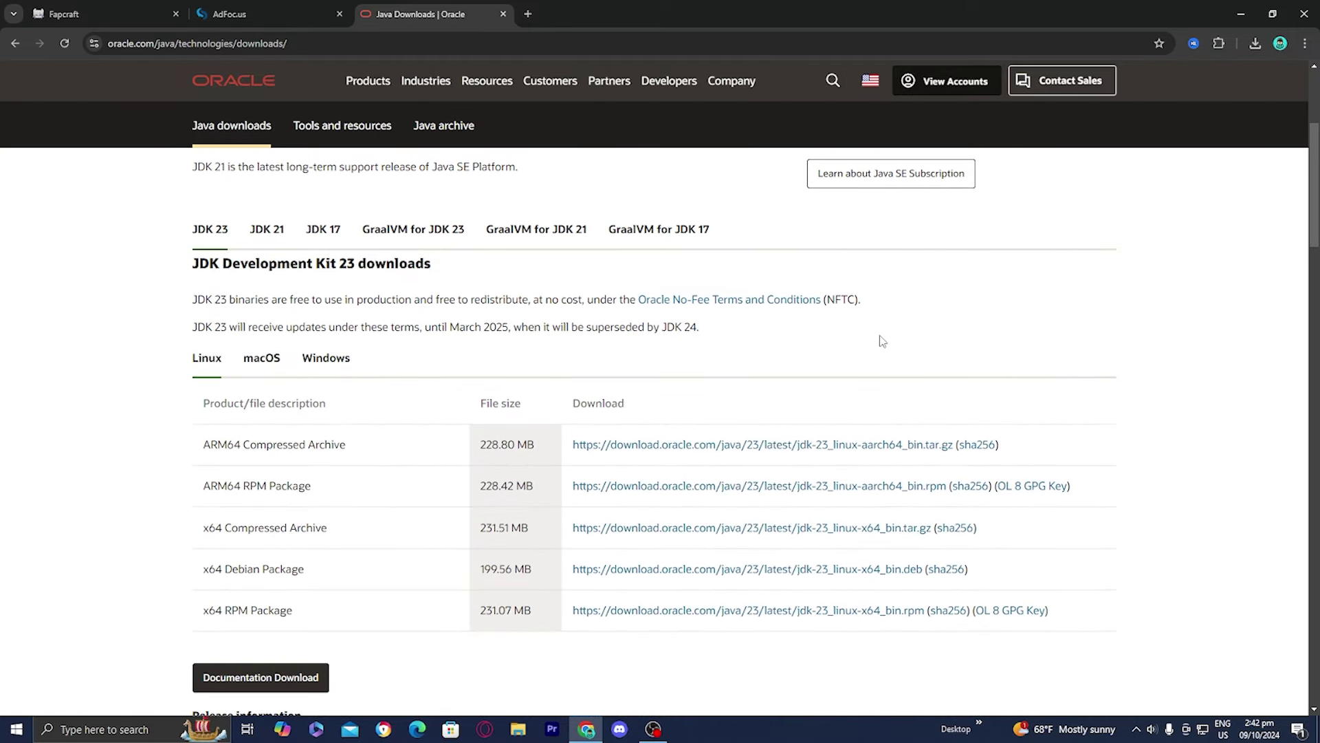
pyautogui.click(273, 233)
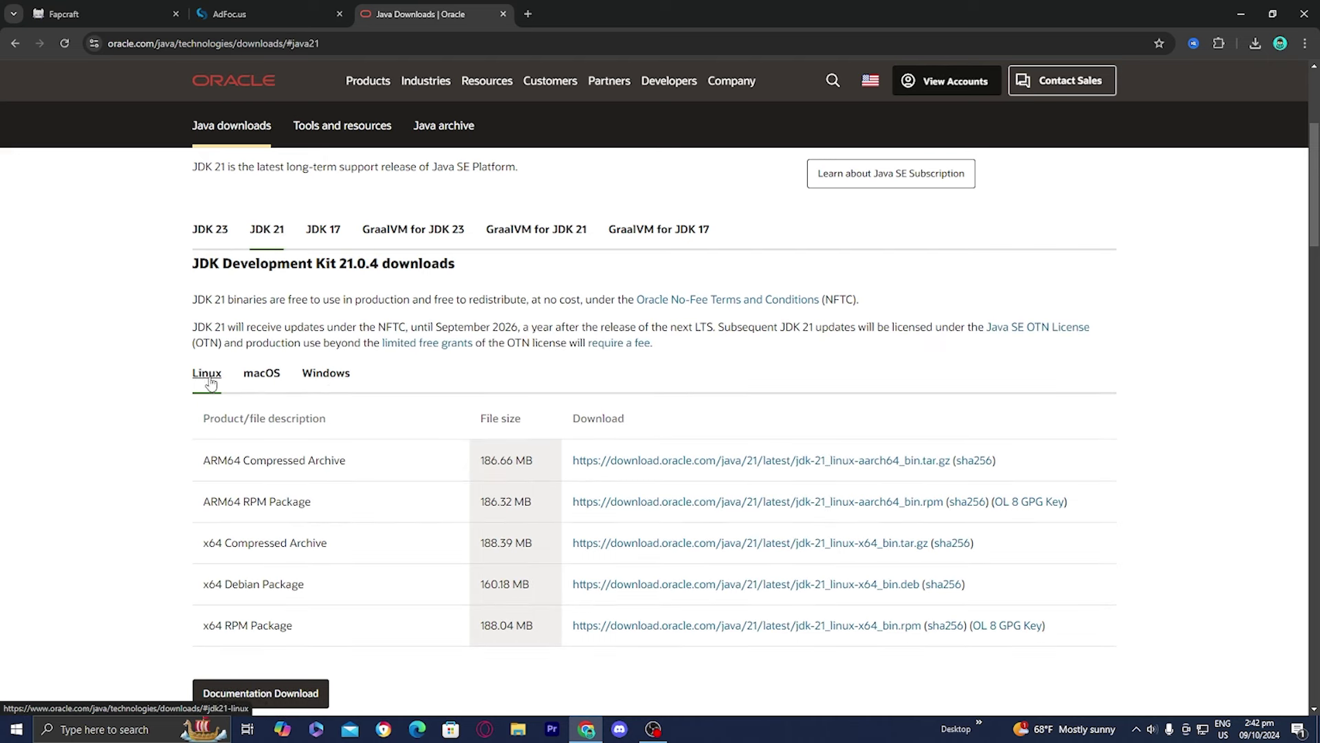
pyautogui.click(312, 378)
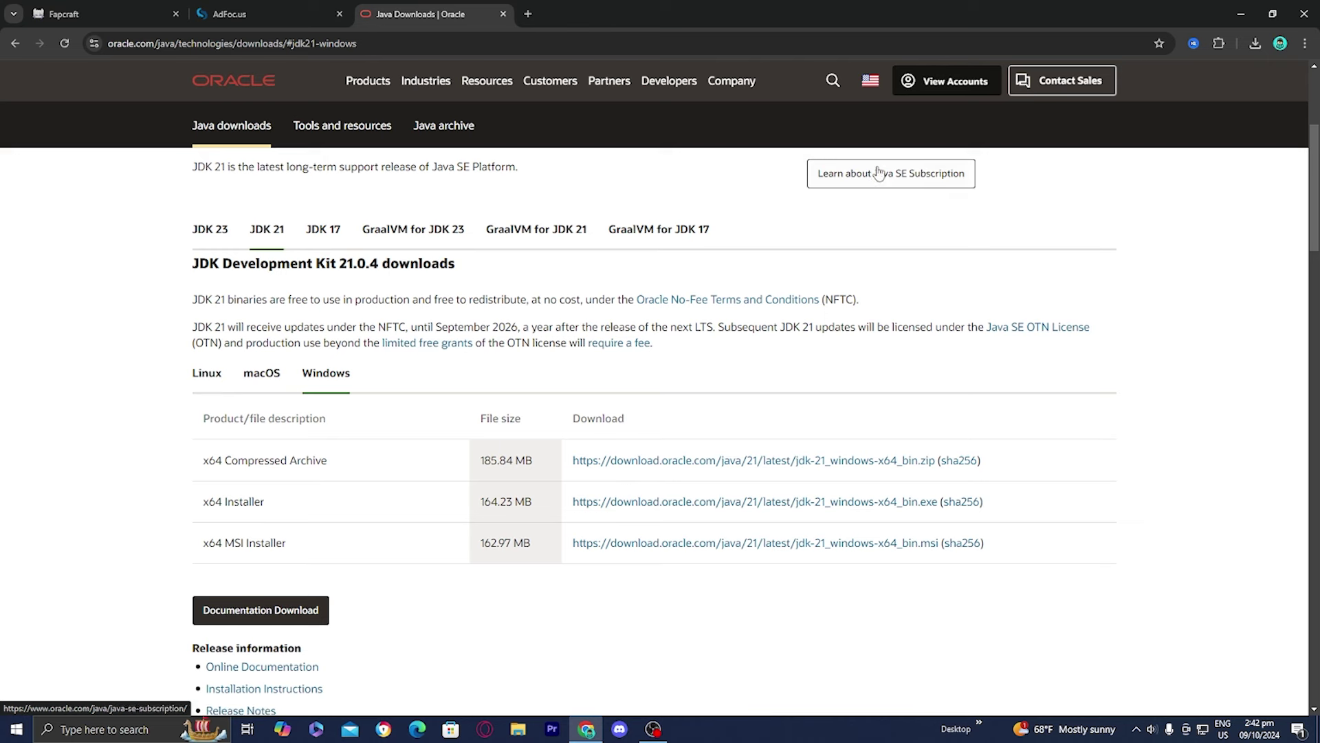
pyautogui.click(1241, 14)
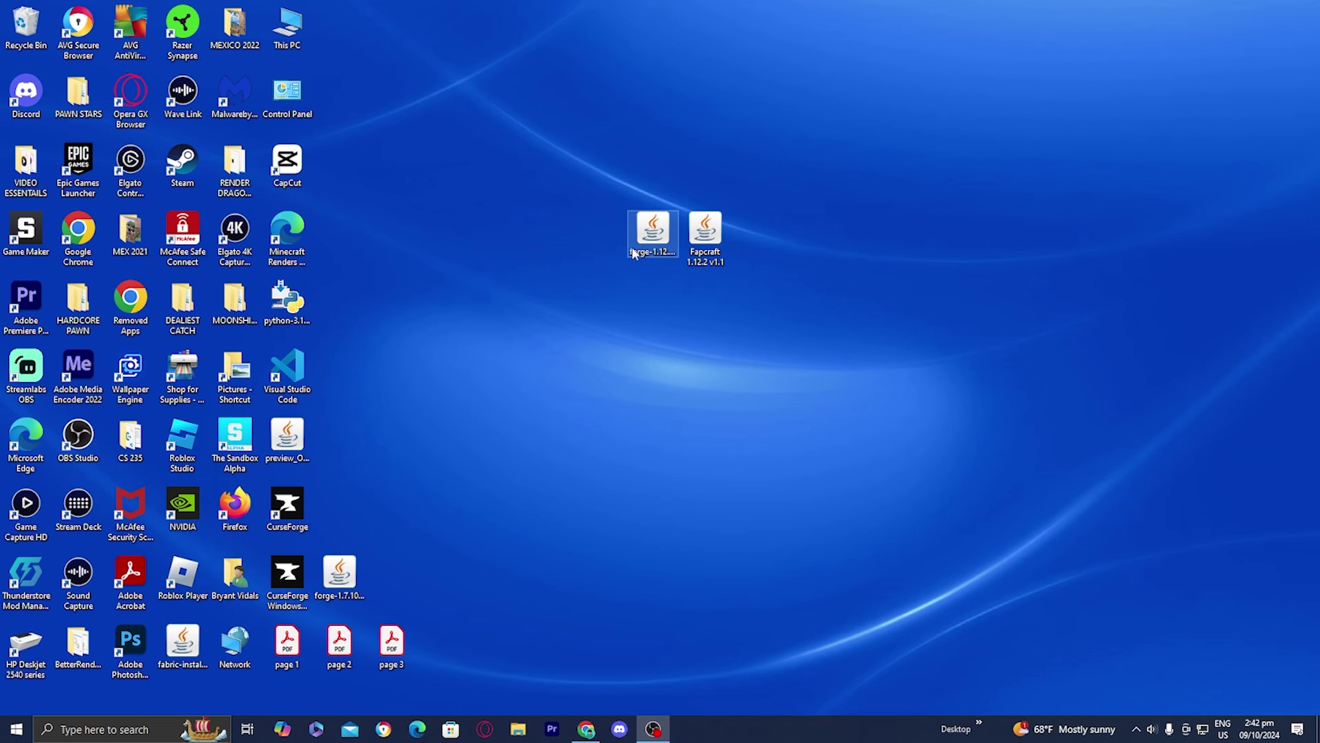
# - Open the Forge installer jar with Java(TM) Platform SE binary
pyautogui.rightClick(641, 246)
pyautogui.moveTo(699, 333)
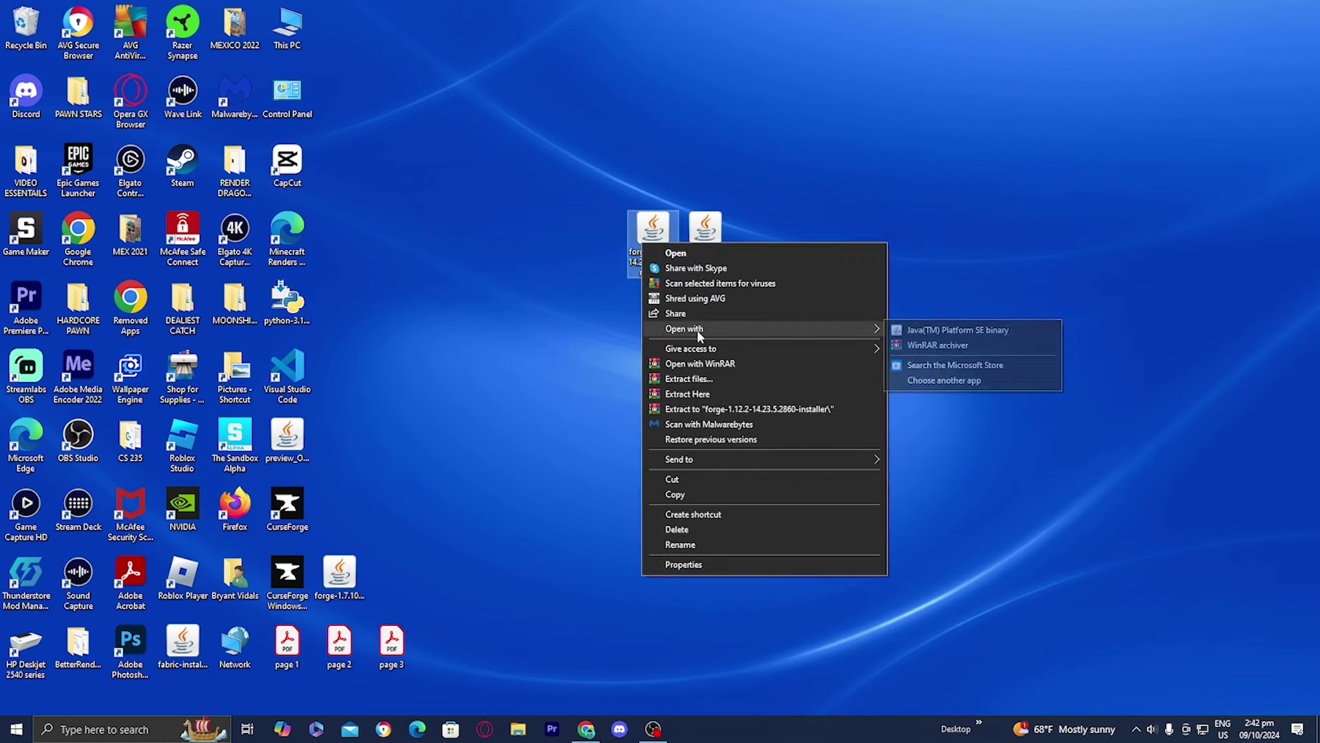
pyautogui.click(923, 331)
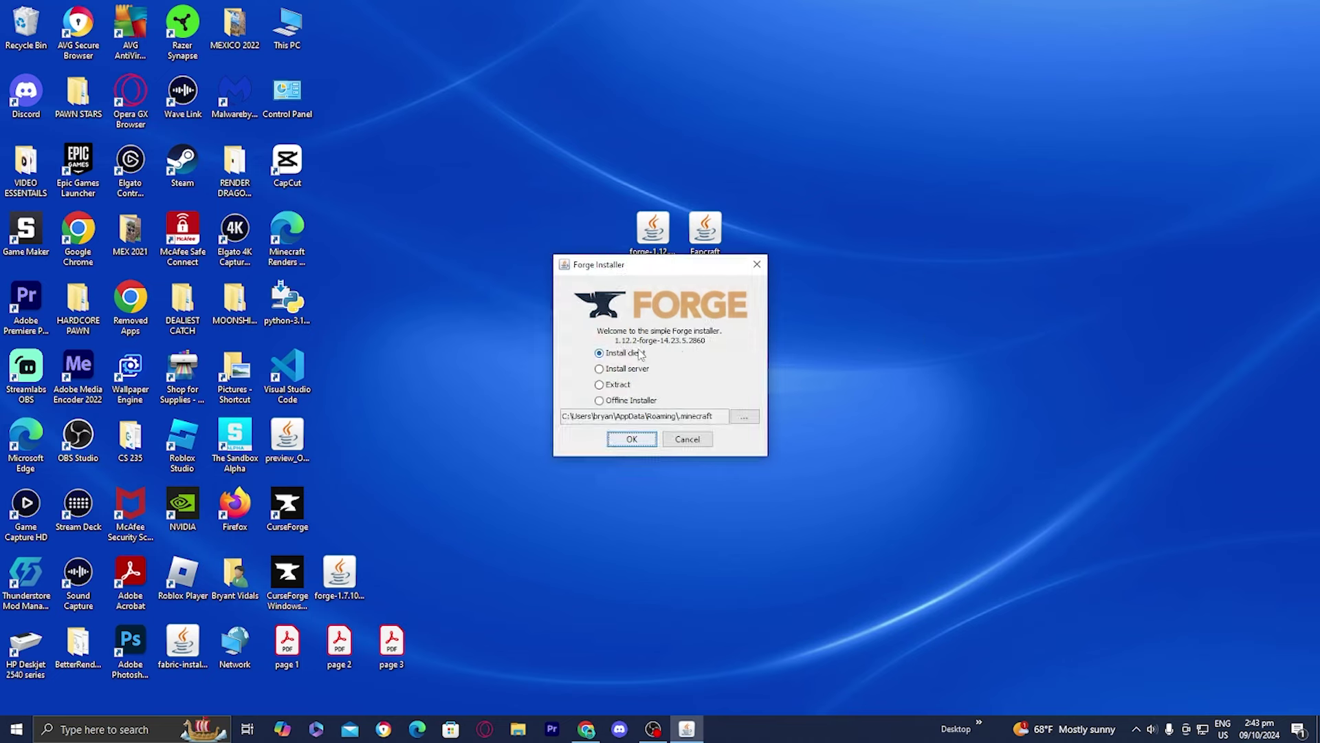
# - Install the 1.12.2-forge-14.23.5.2860 client profile and dismiss the completion message
pyautogui.click(632, 440)
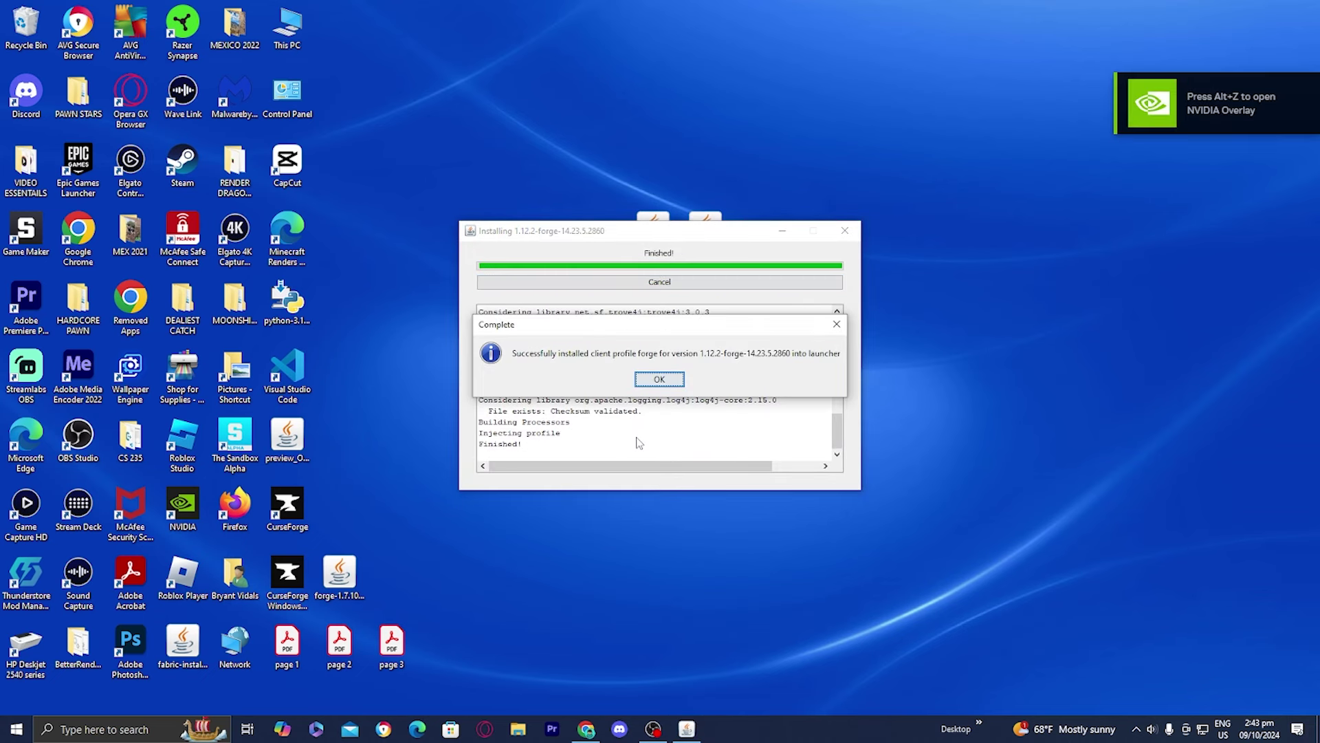
pyautogui.click(660, 383)
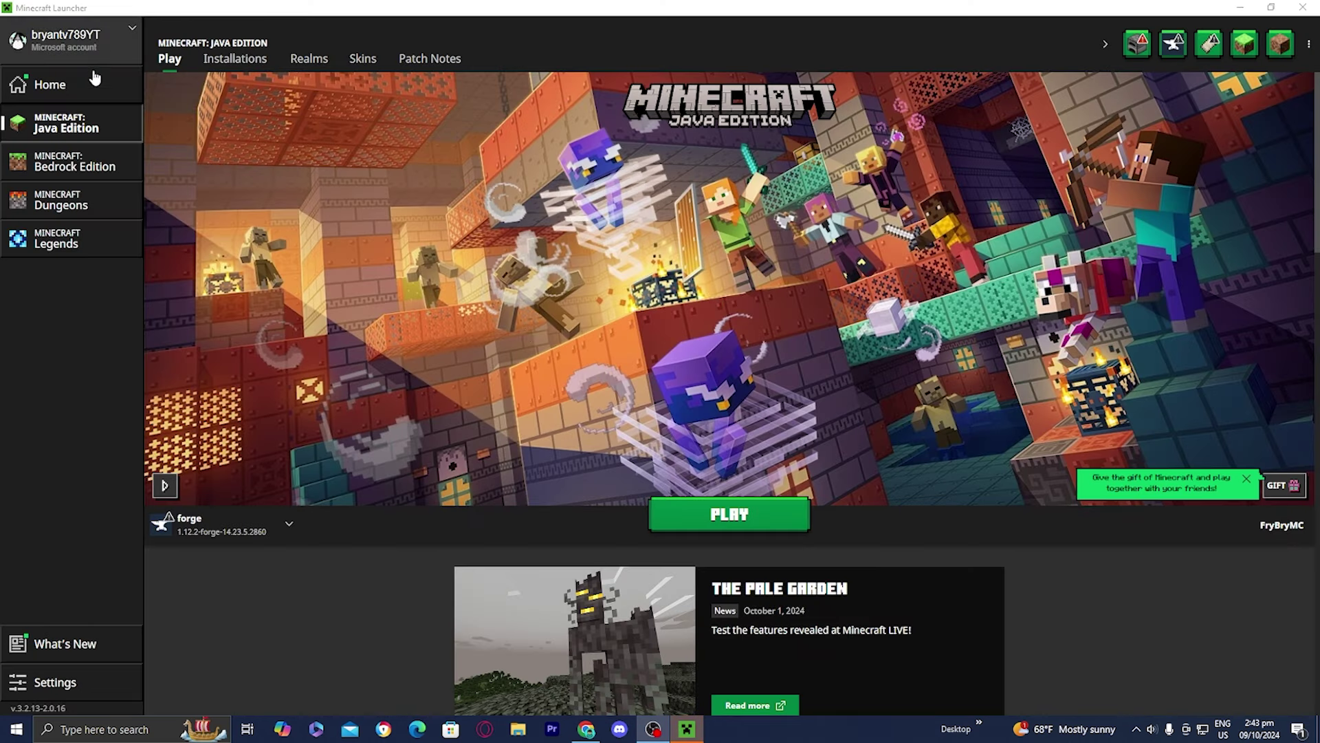
# - Pick forge 1.12.2 as the installation next to Play, then view the Installations list
pyautogui.click(233, 528)
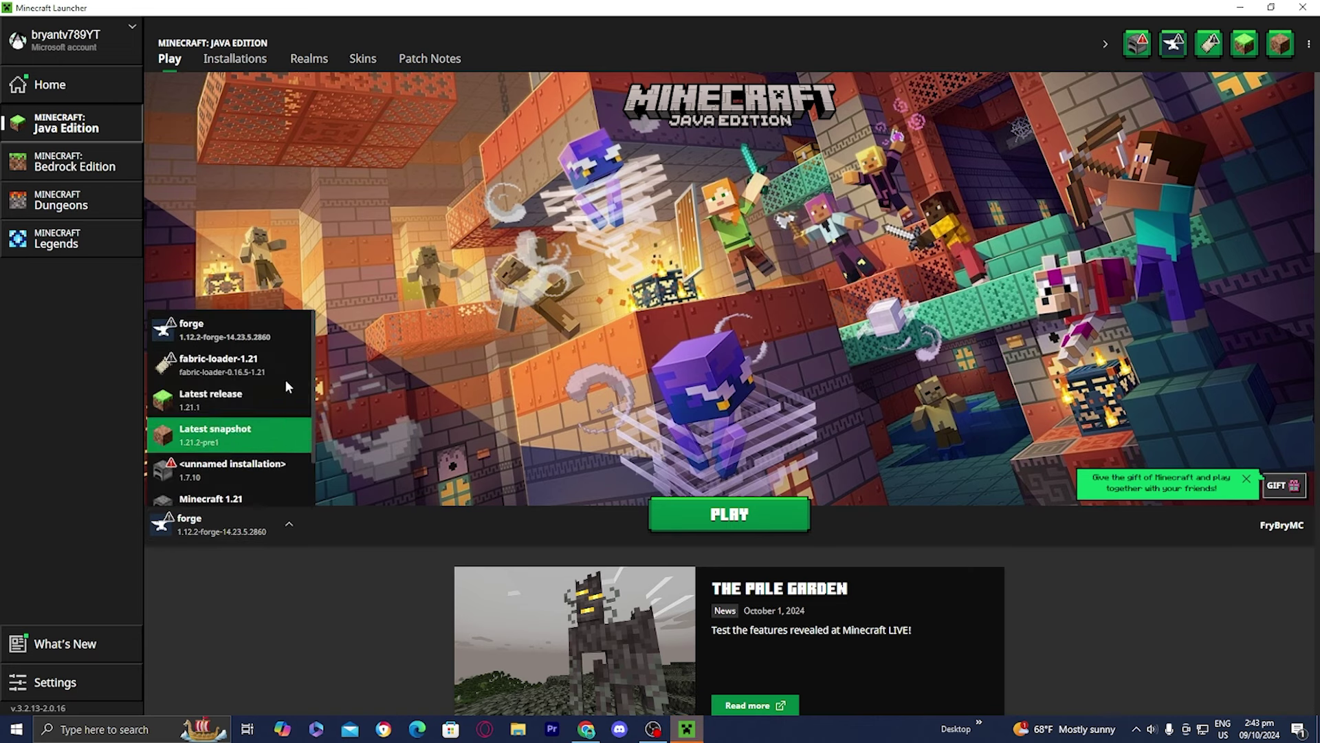
pyautogui.click(224, 335)
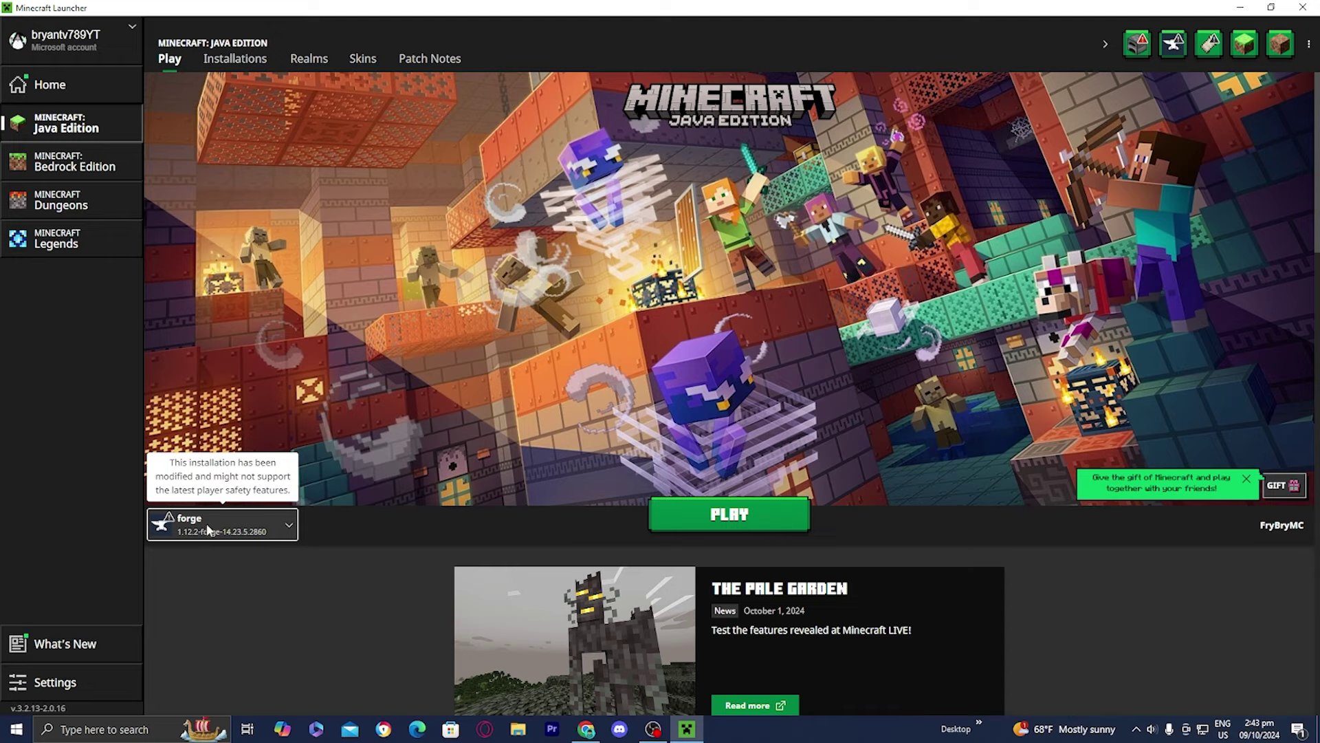
pyautogui.click(231, 62)
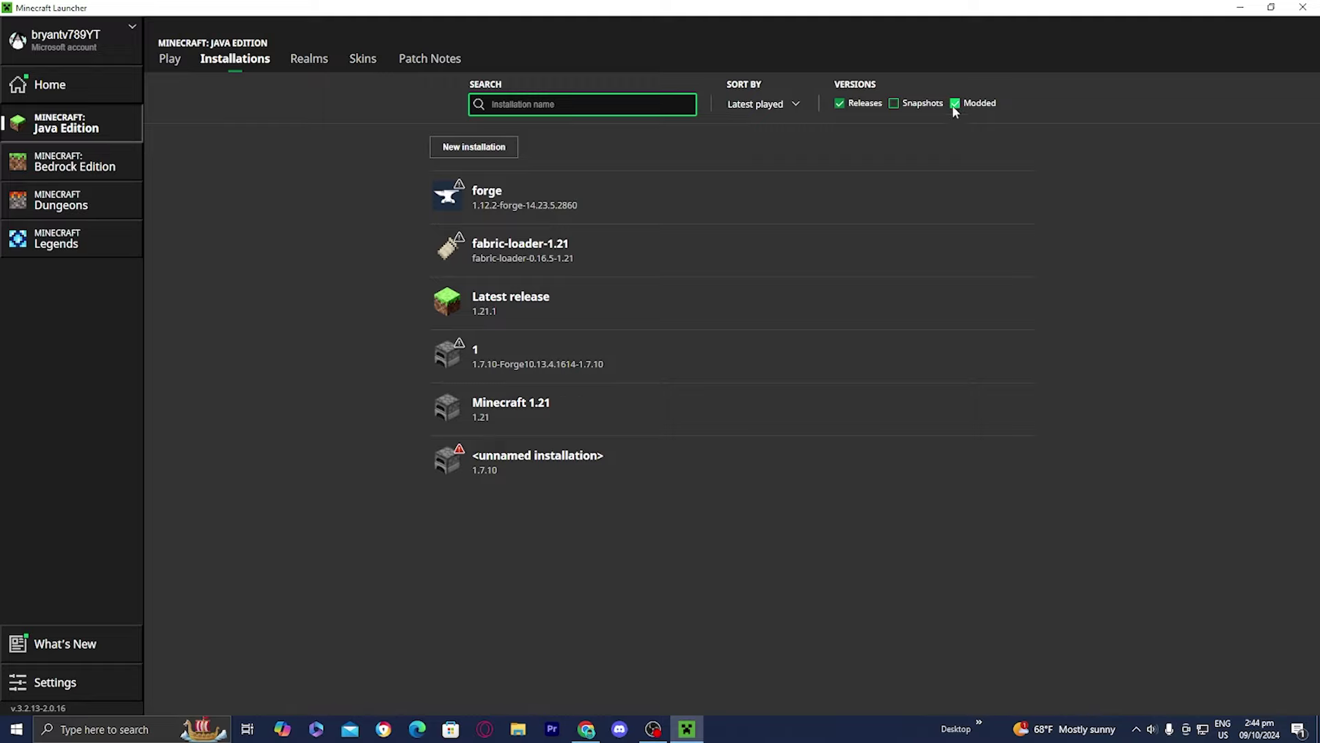
# - Open the .minecraft directory via the forge installation's folder icon
pyautogui.moveTo(501, 212)
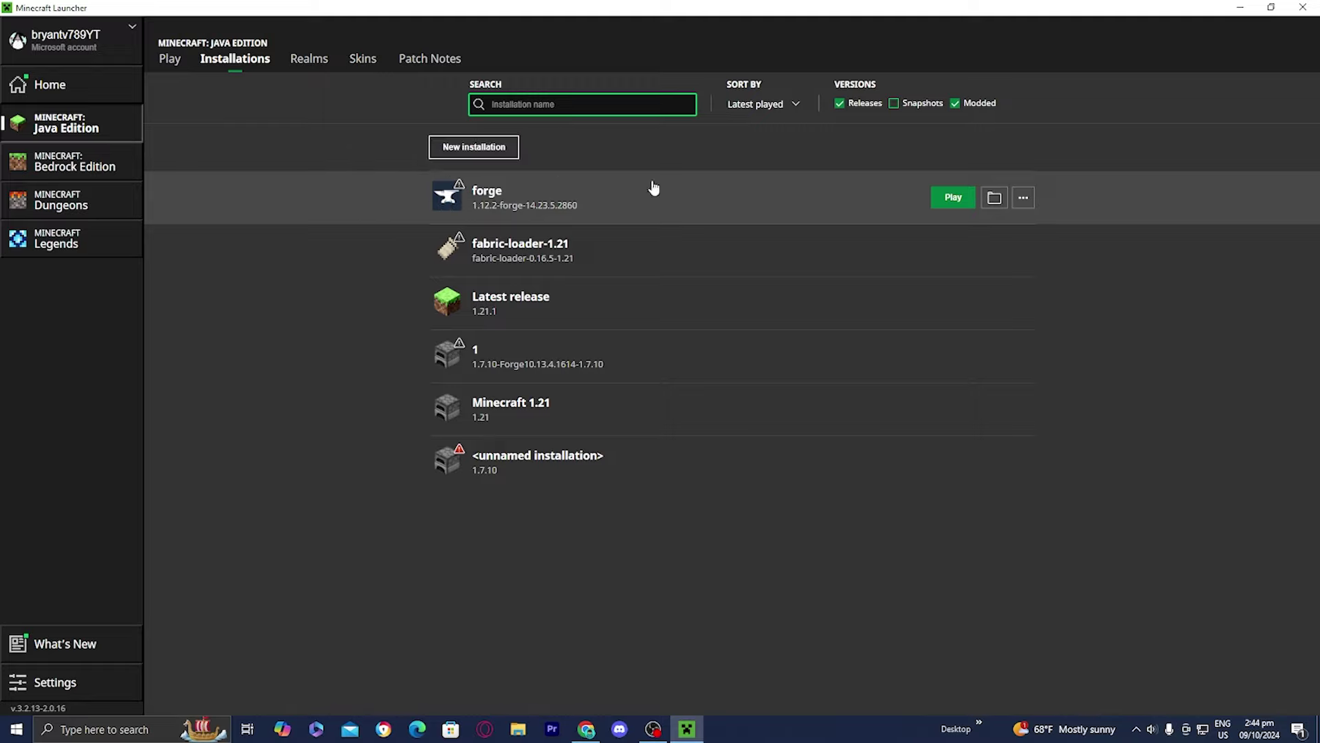
pyautogui.click(992, 199)
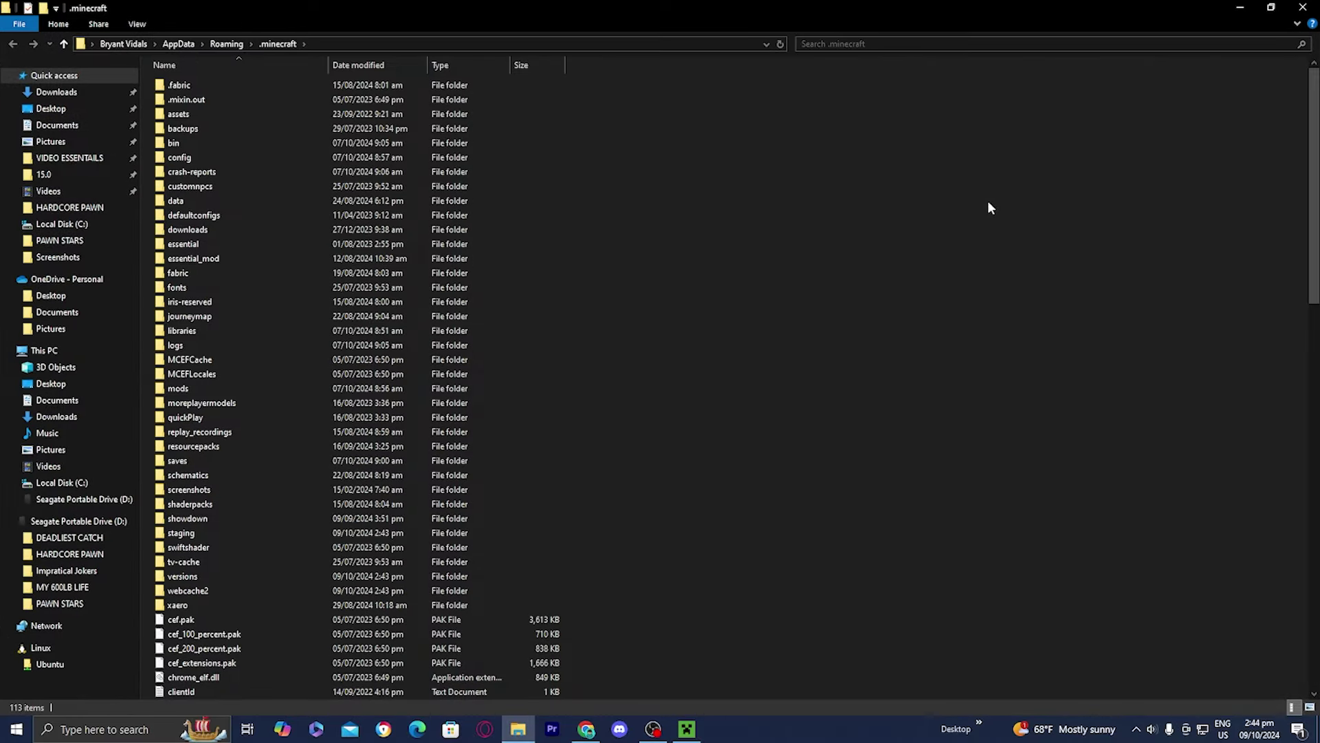
# - Restore File Explorer and open the mods folder inside .minecraft, which is empty
pyautogui.moveTo(920, 6); pyautogui.dragTo(586, 262)
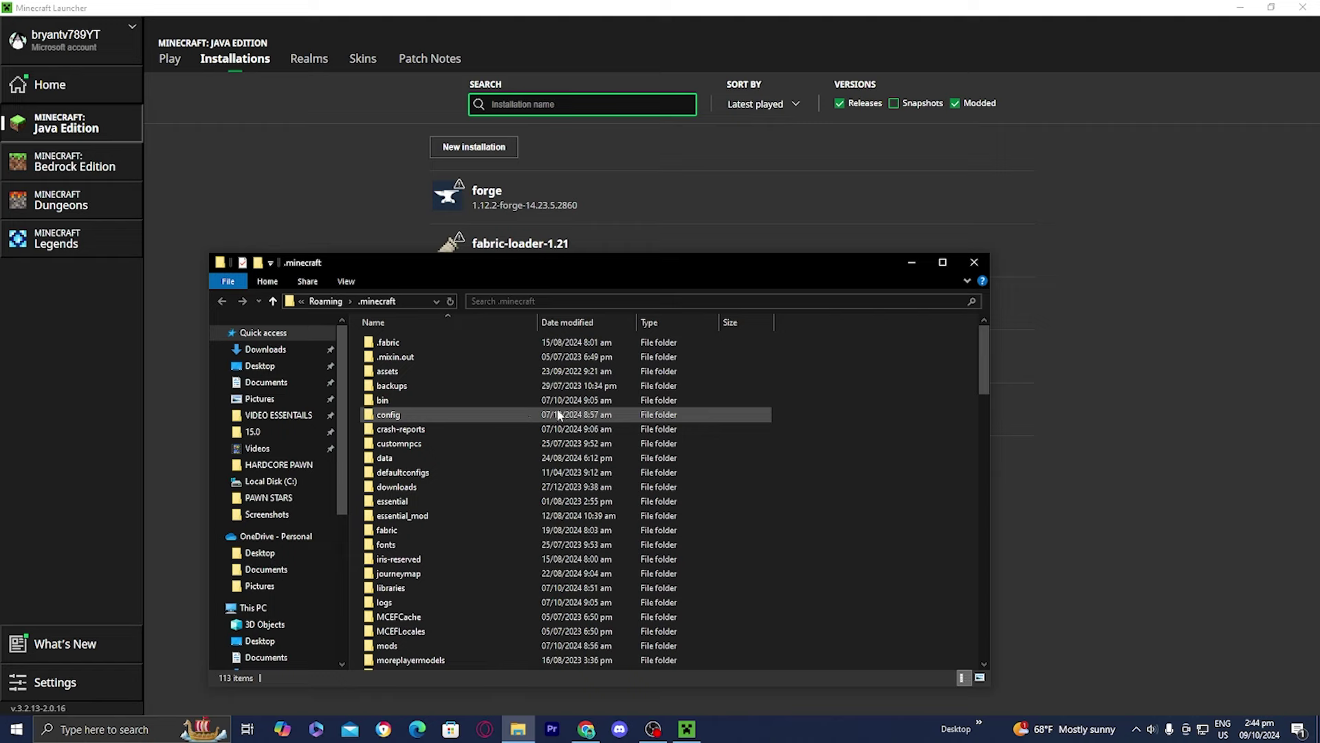
pyautogui.scroll(-1, 572, 460)
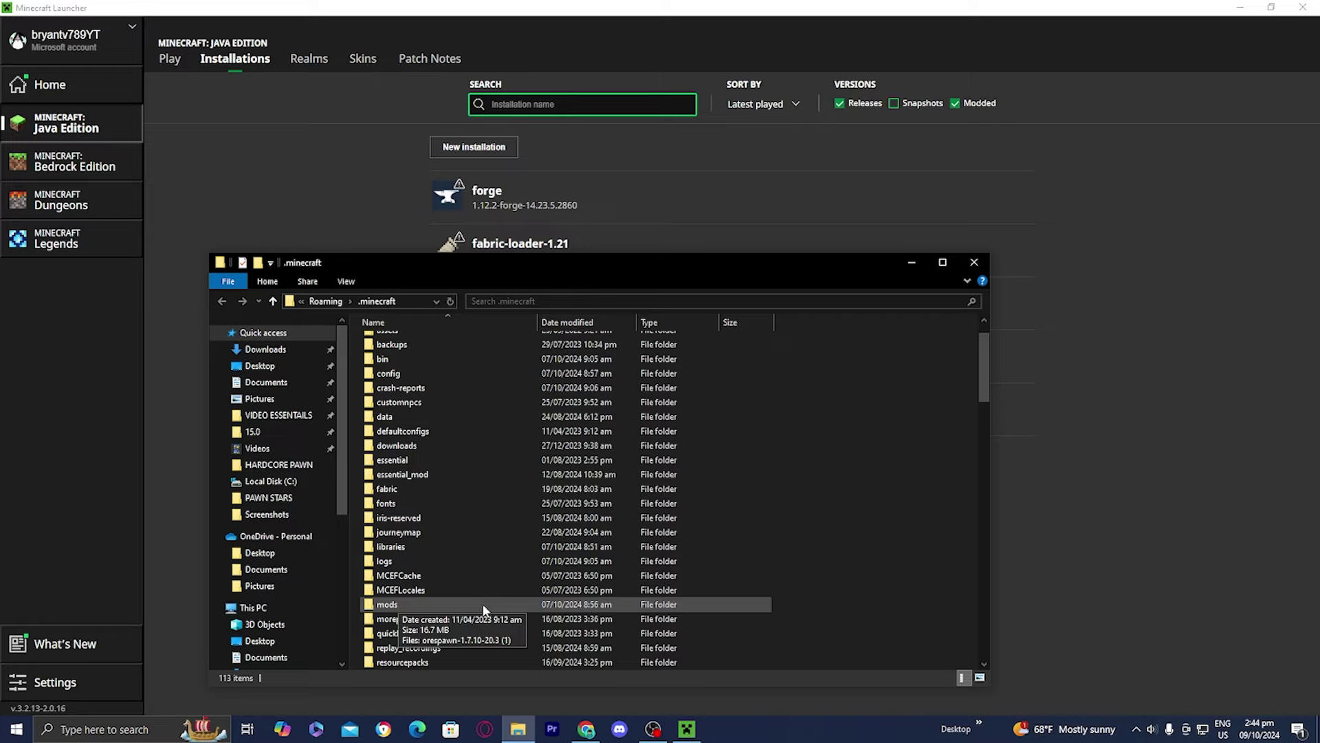
pyautogui.rightClick(847, 465)
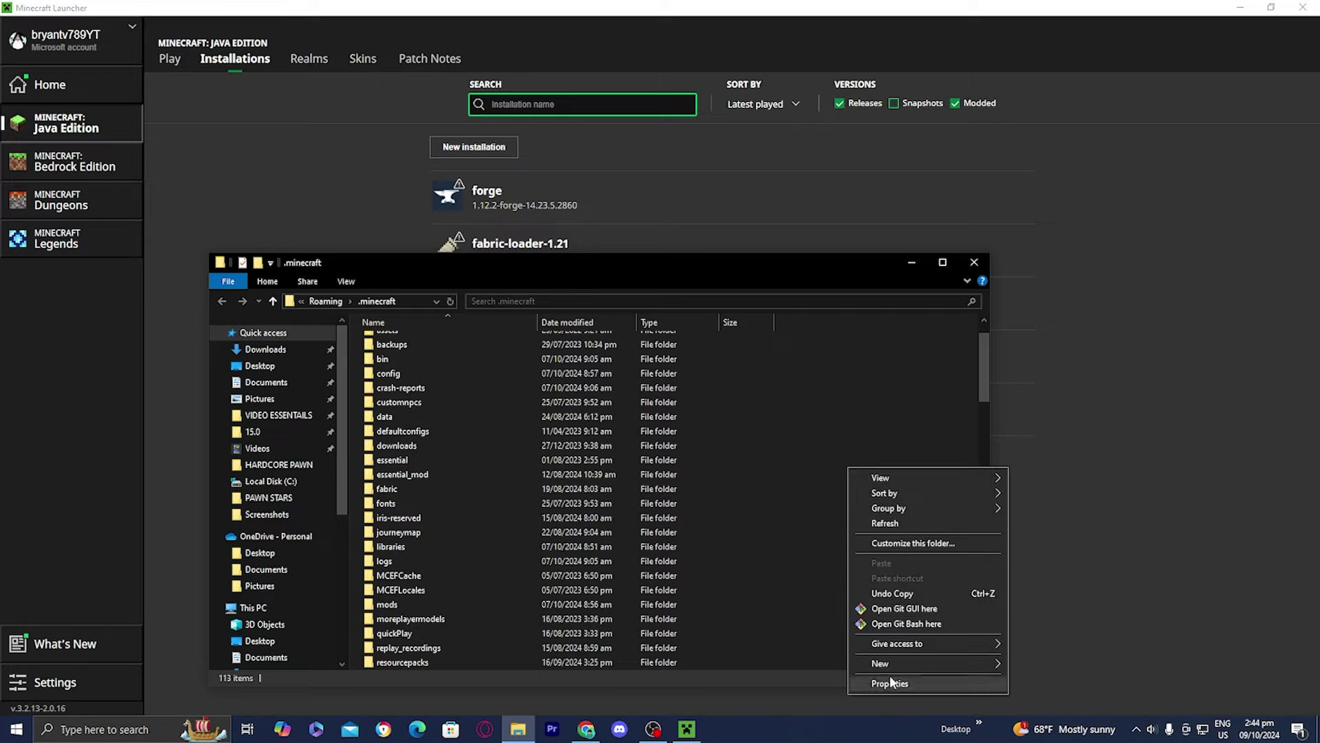
pyautogui.moveTo(976, 657)
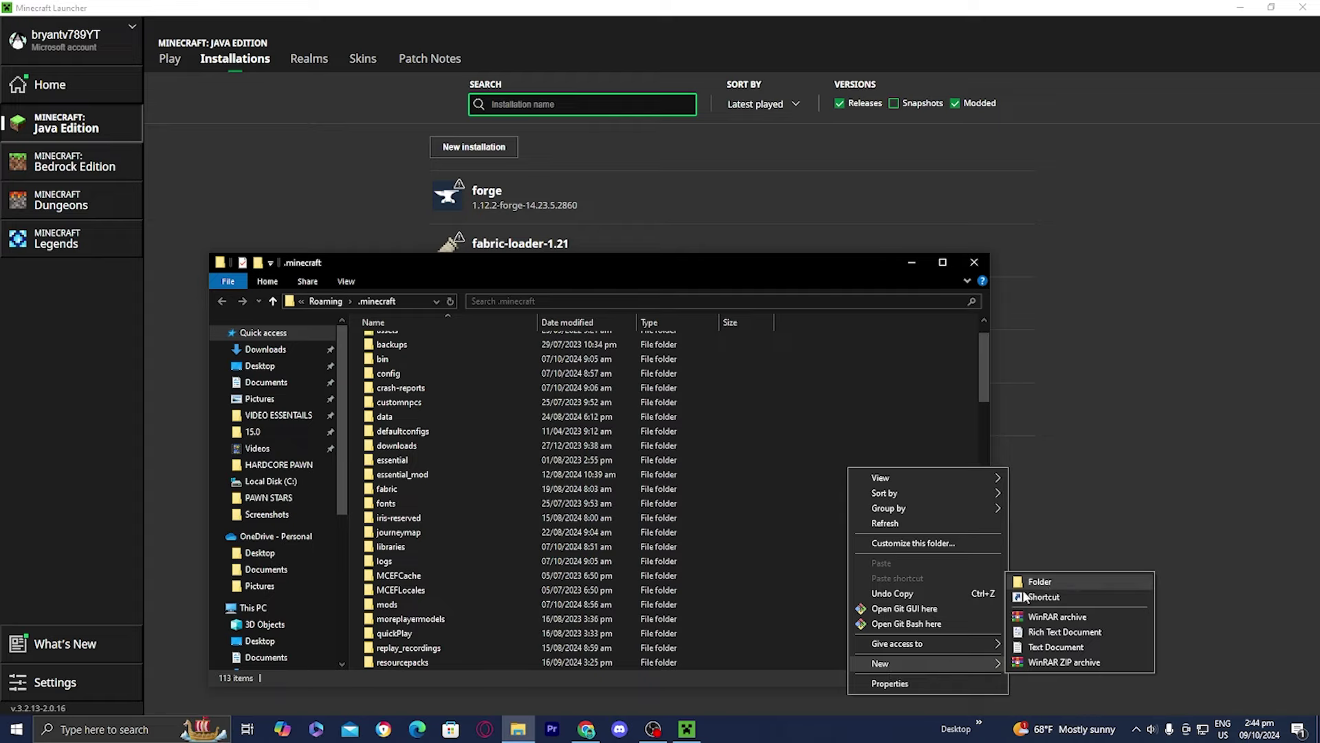
pyautogui.click(836, 584)
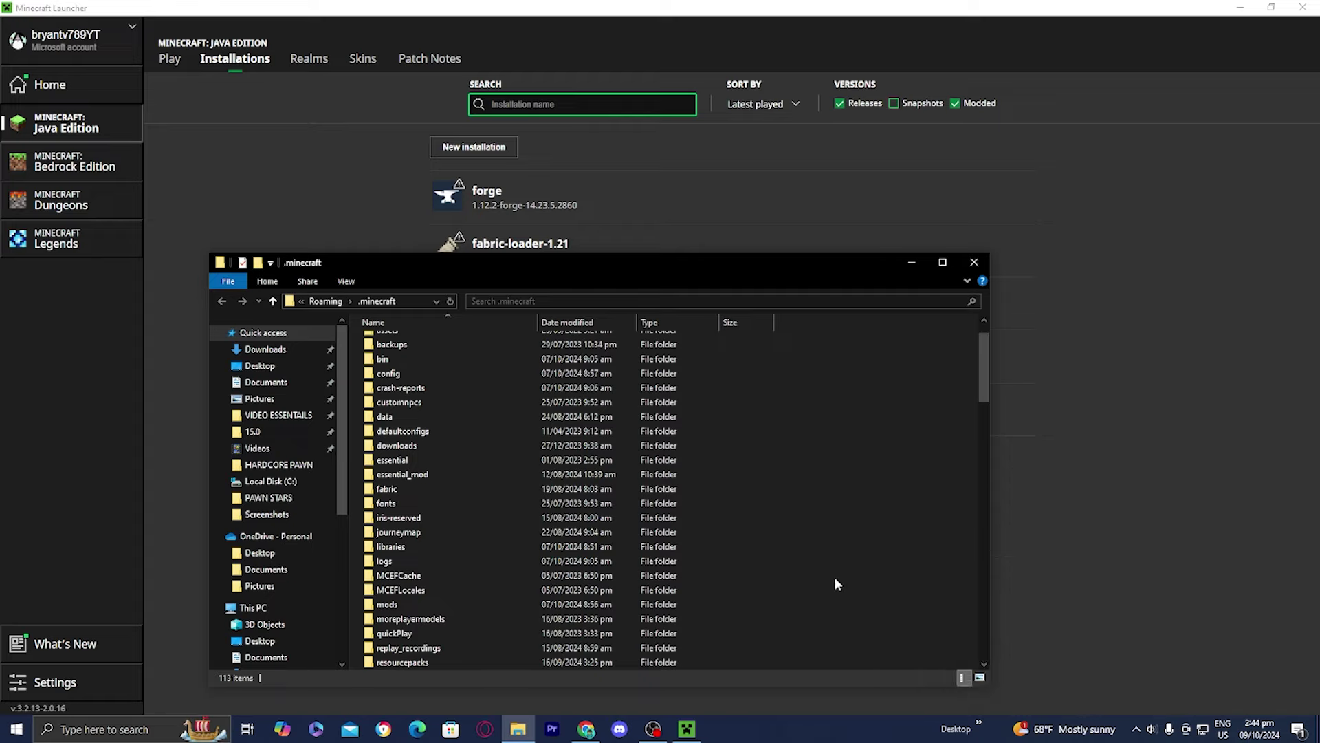
pyautogui.doubleClick(471, 603)
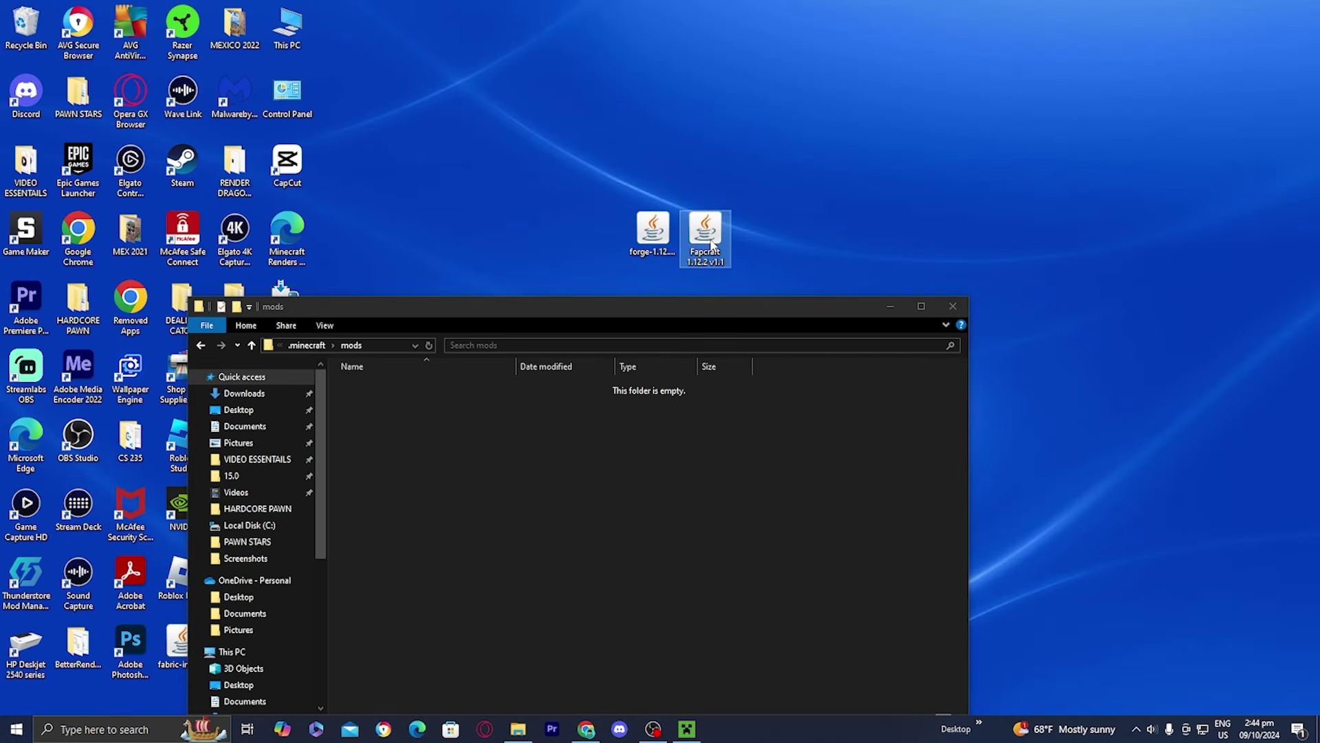
# - Move the Fapcraft 1.12.2 v1.1 jar from the desktop into the mods folder
pyautogui.moveTo(715, 244); pyautogui.dragTo(653, 494)
pyautogui.click(815, 426)
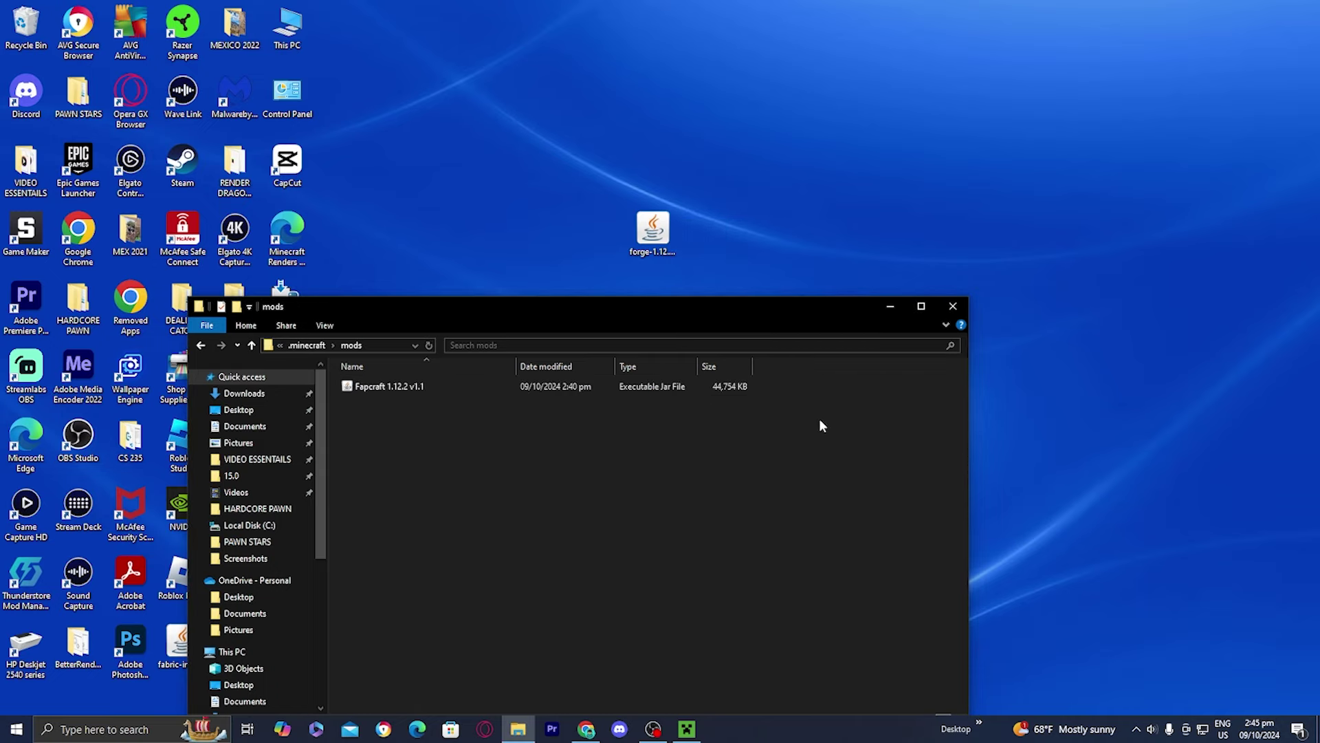
# - From the launcher's Play page, select the forge installation and start it with PLAY OFFLINE
pyautogui.click(890, 306)
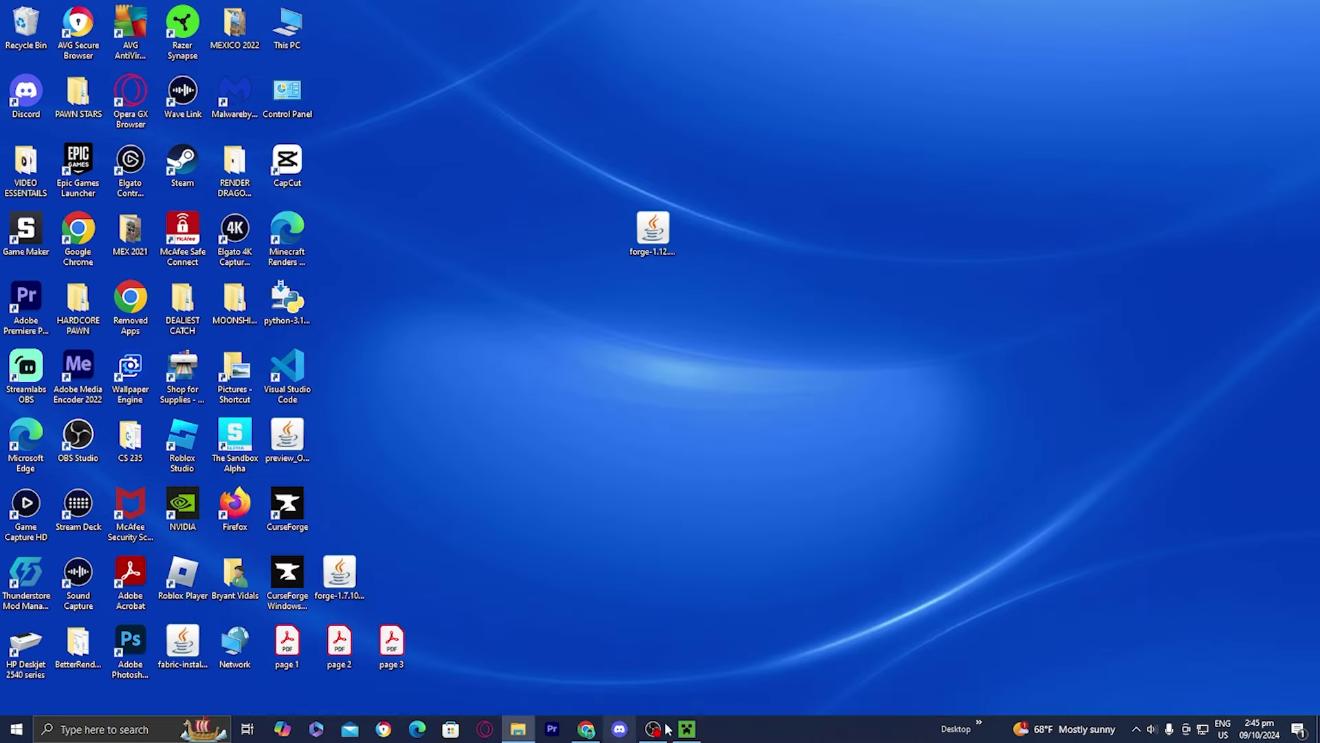
pyautogui.click(691, 732)
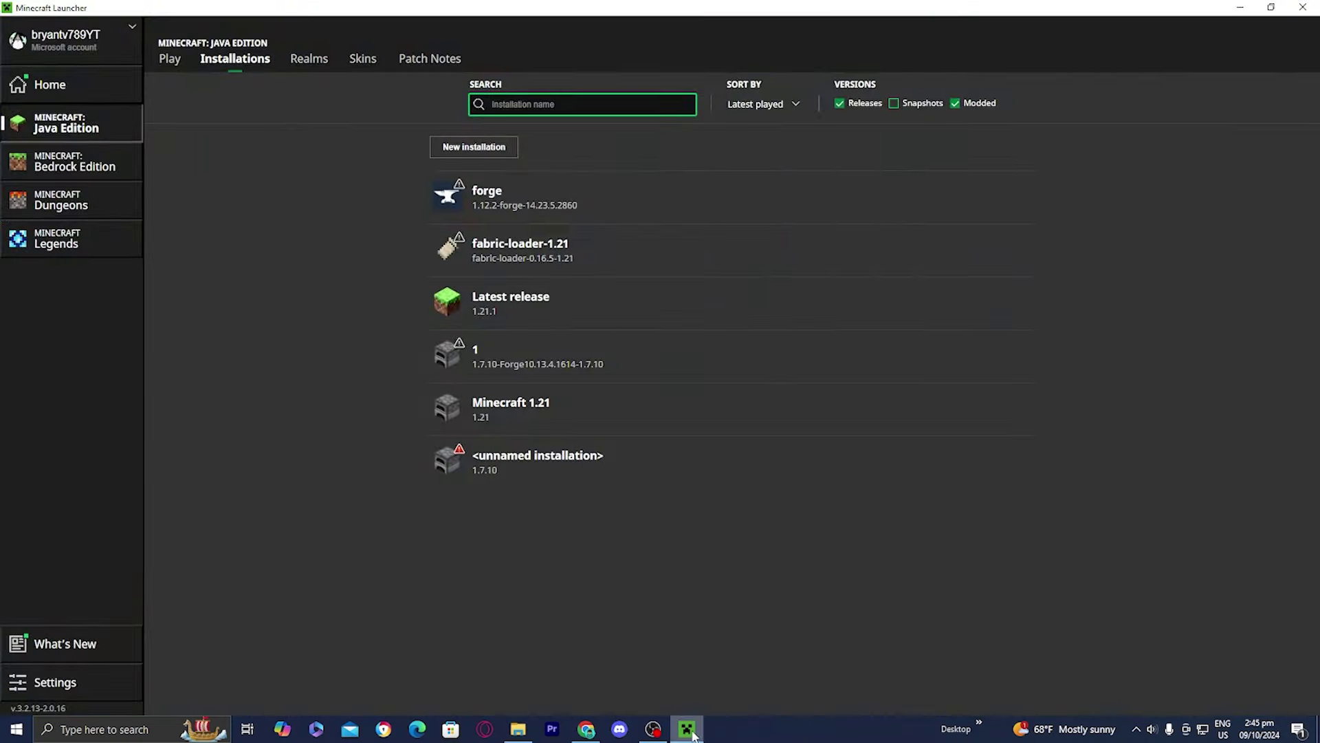
pyautogui.click(170, 60)
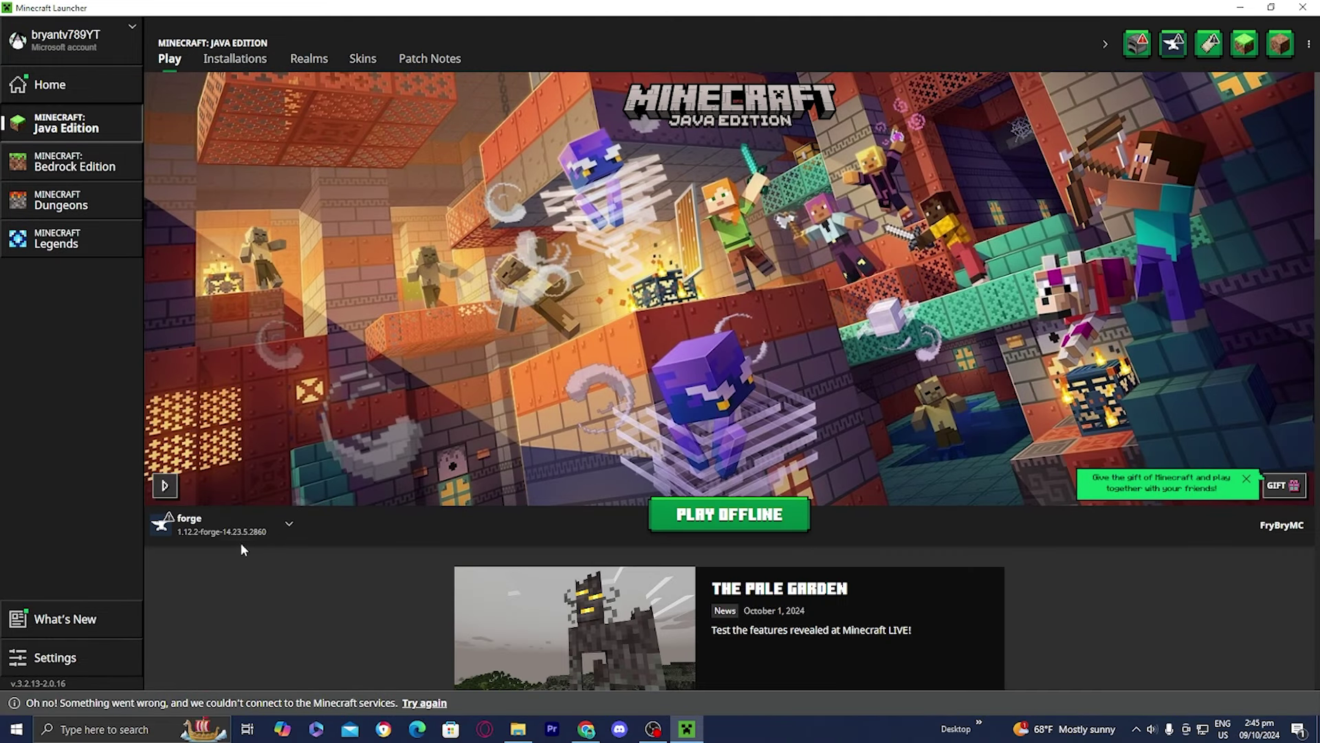
pyautogui.click(241, 537)
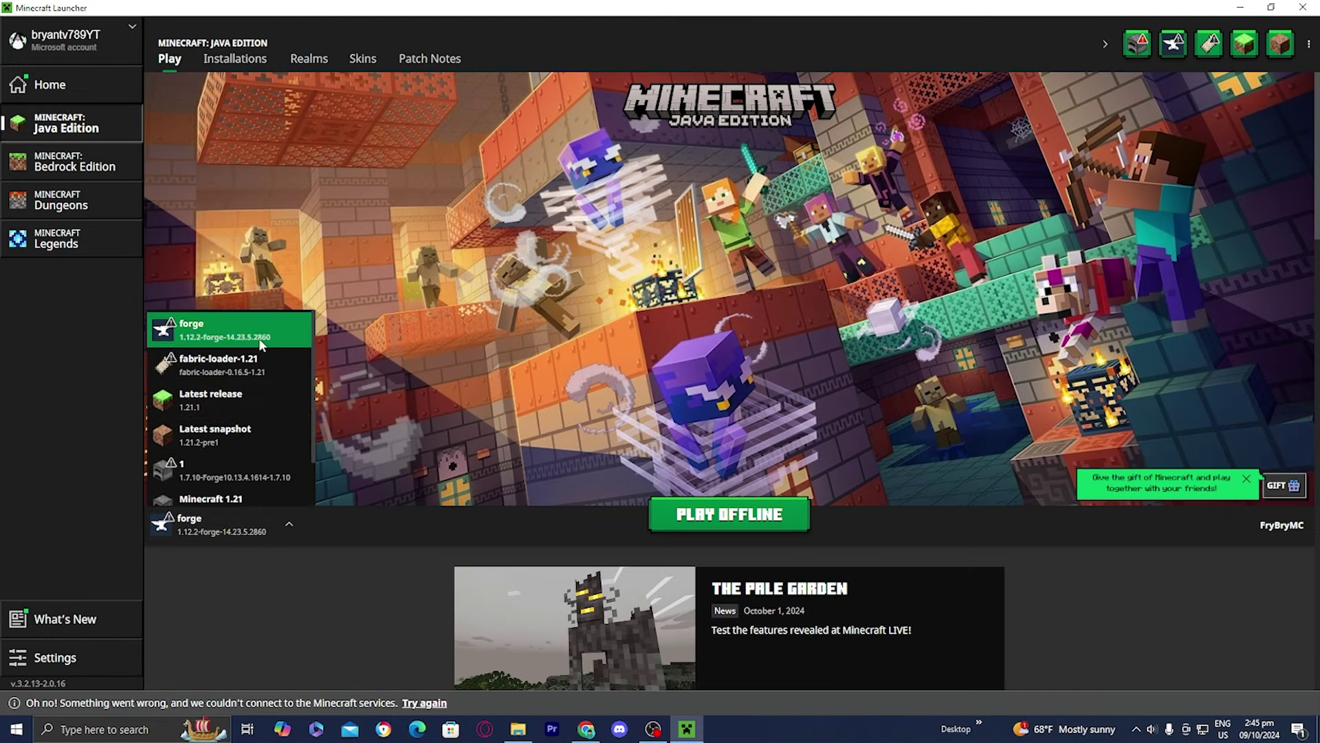
pyautogui.click(261, 337)
pyautogui.click(713, 531)
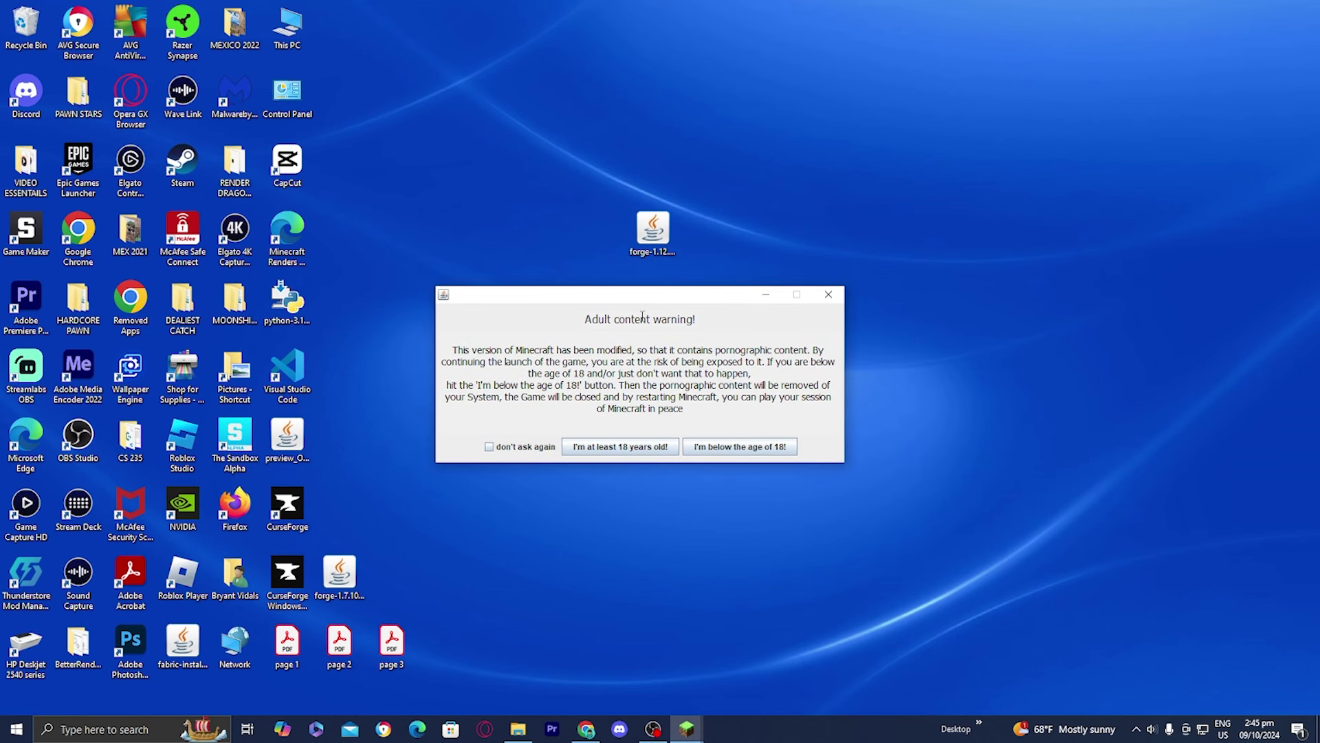
# - Confirm "I'm at least 18 years old!" on the adult content warning
pyautogui.click(629, 447)
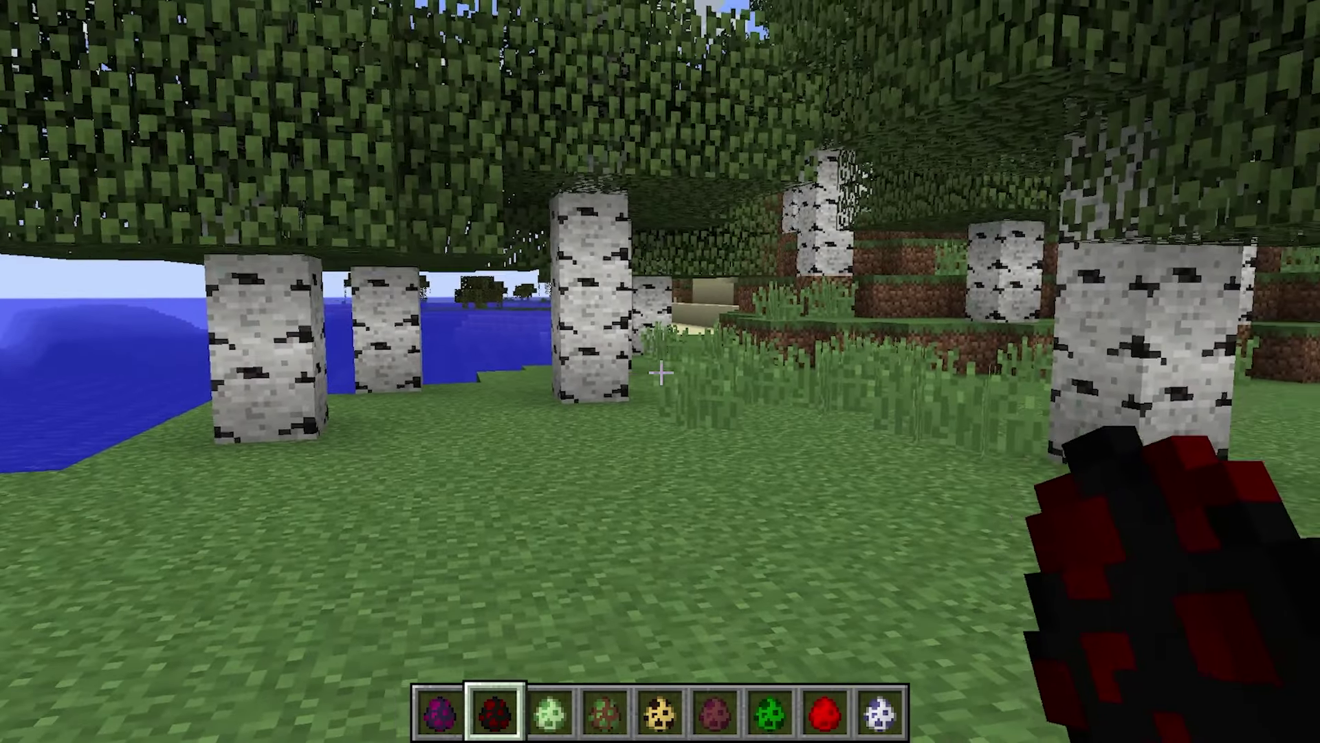
# - Walk forward and scroll through the hotbar of modded spawn eggs
pyautogui.press('w')
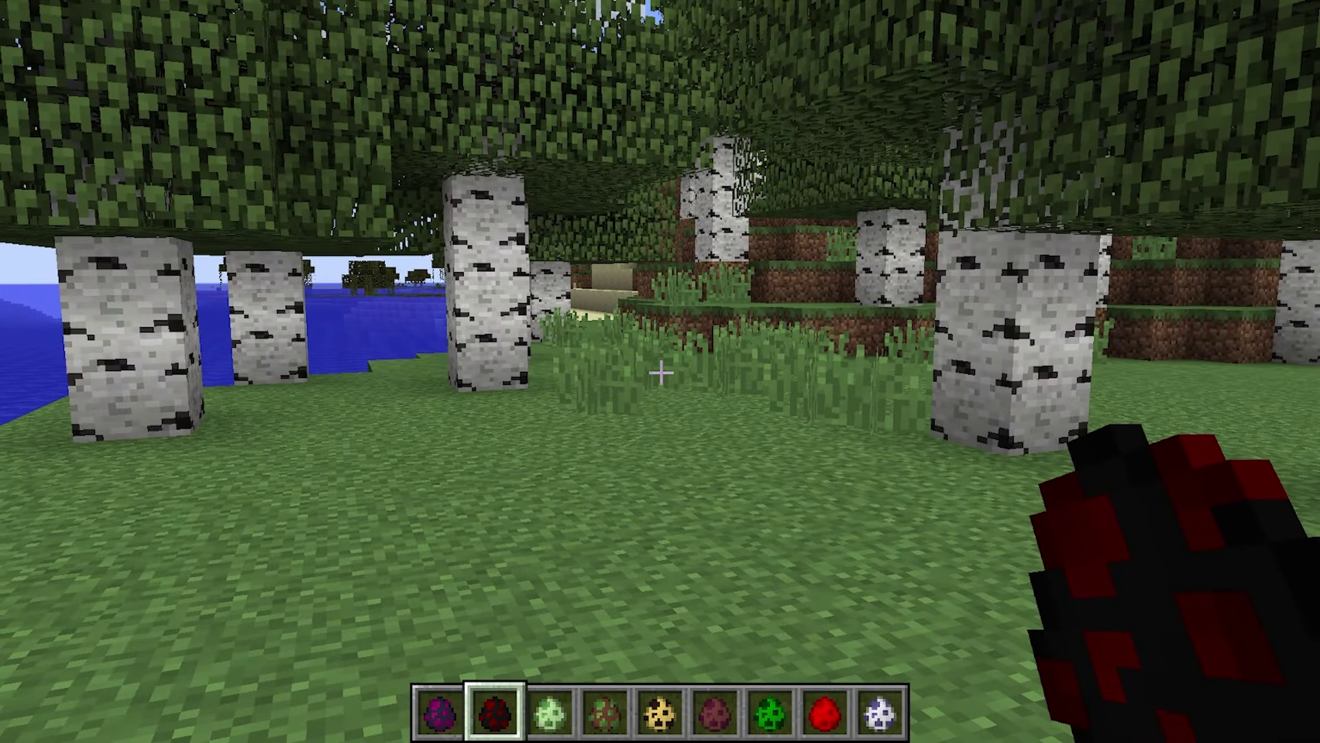
pyautogui.scroll(1, 661, 372)
pyautogui.scroll(-2, 660, 371)
pyautogui.scroll(-2, 660, 371)
pyautogui.scroll(4, 660, 373)
# - Spawn a Jenny on the grass ahead, then back away and walk toward the birch trees
pyautogui.press('w')
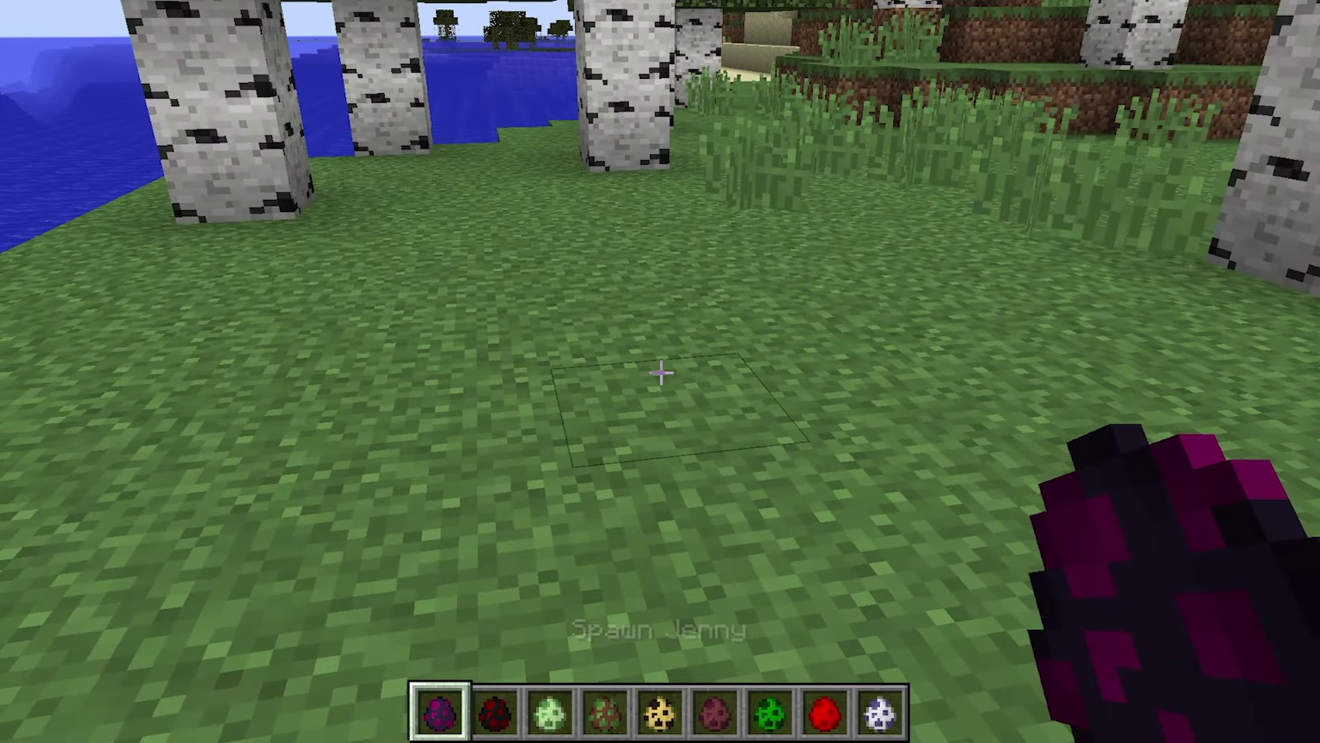
pyautogui.rightClick(660, 373)
pyautogui.press('s')
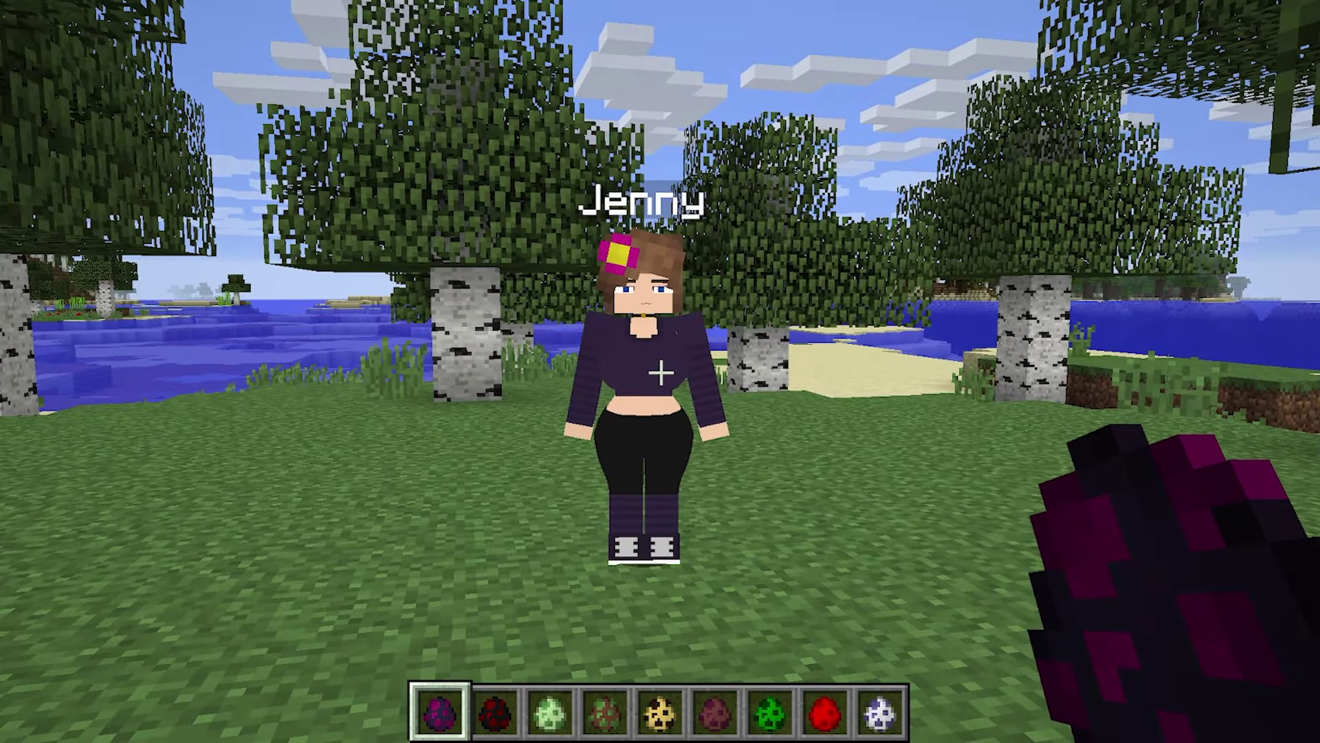
pyautogui.press('w')
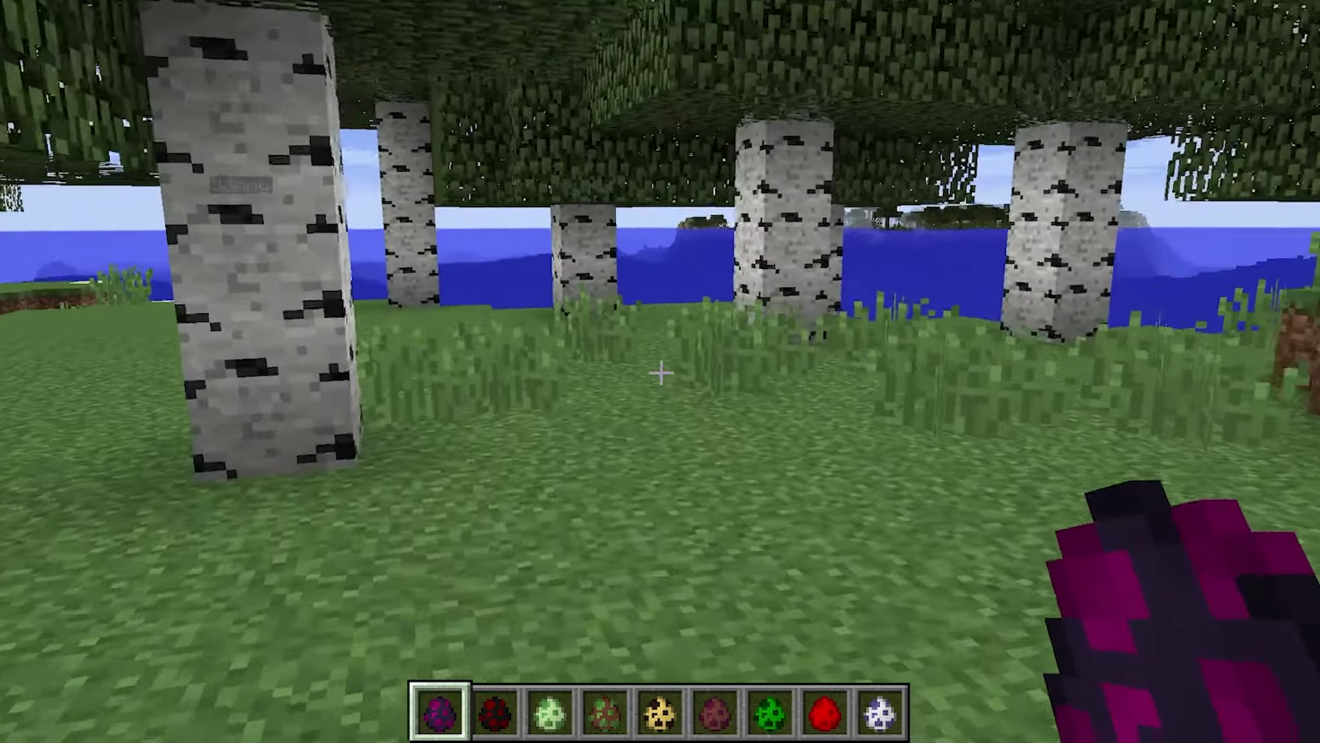